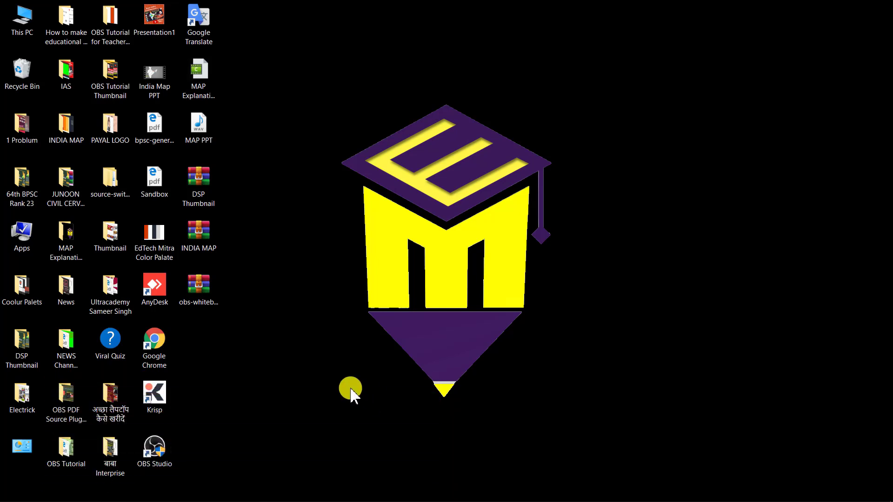
View the first palette image full size from the Coolur Palets folder, then close it.
double_click(23, 292)
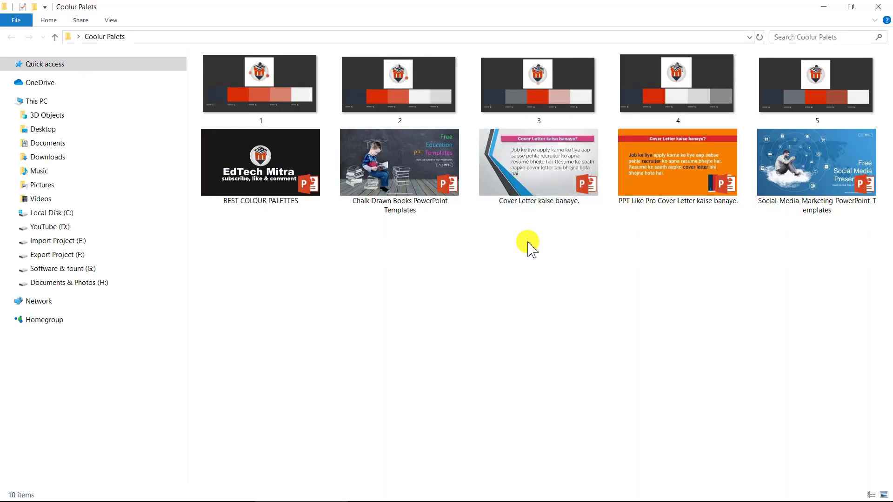
double_click(281, 88)
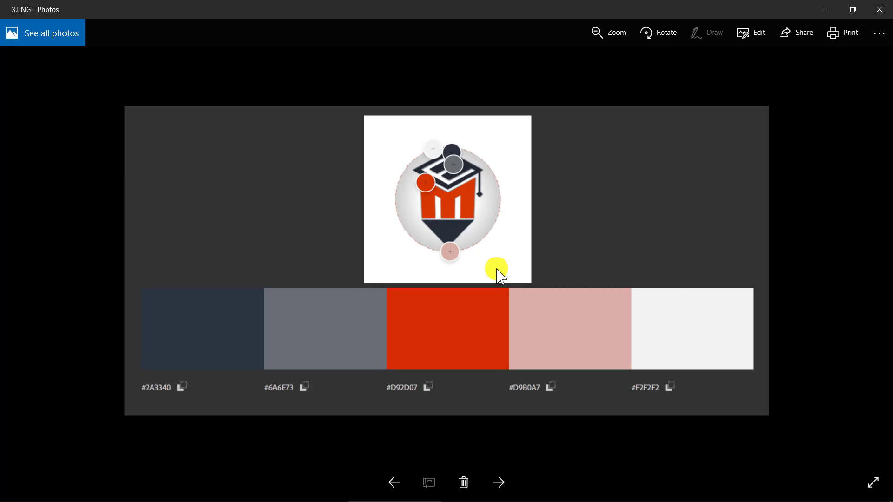
left_click(879, 9)
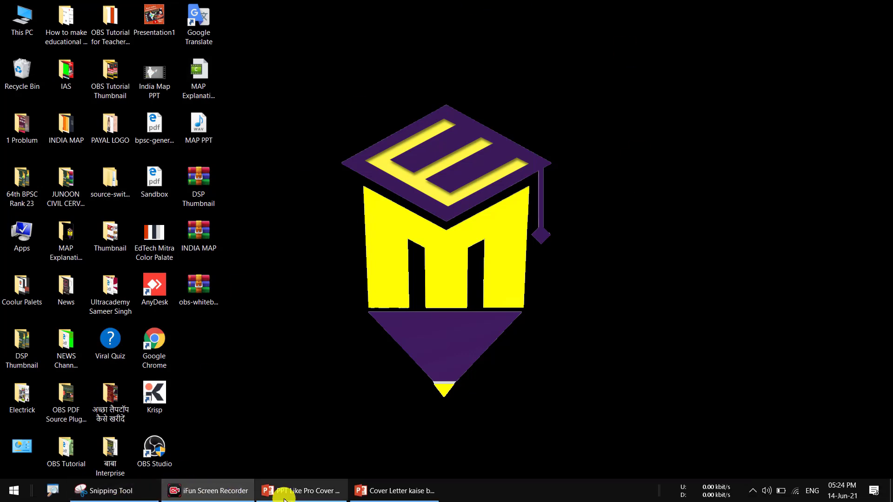
mouse_move(371, 496)
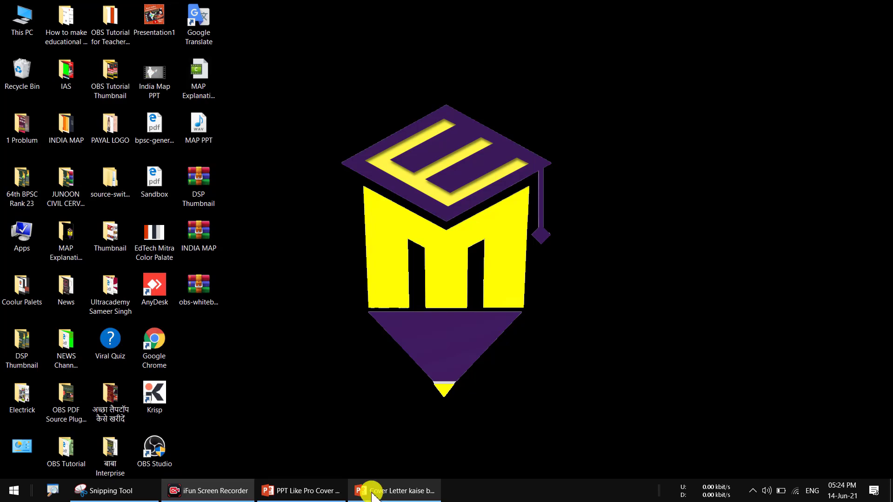
Page through slides 2 to 5 of the Cover Letter kaise banaye presentation.
left_click(365, 492)
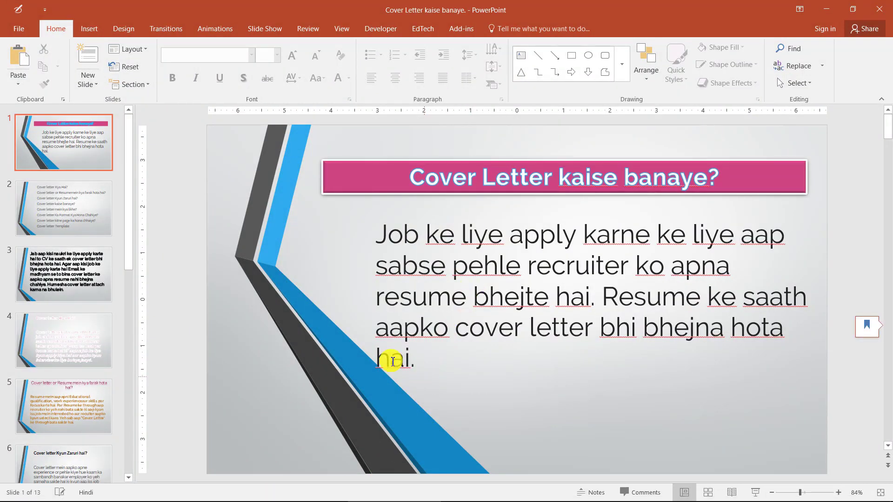
left_click(85, 223)
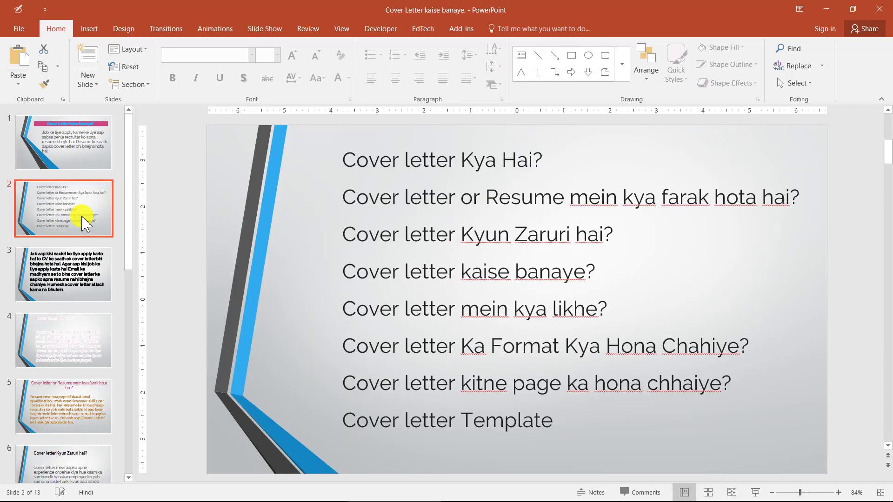
left_click(70, 290)
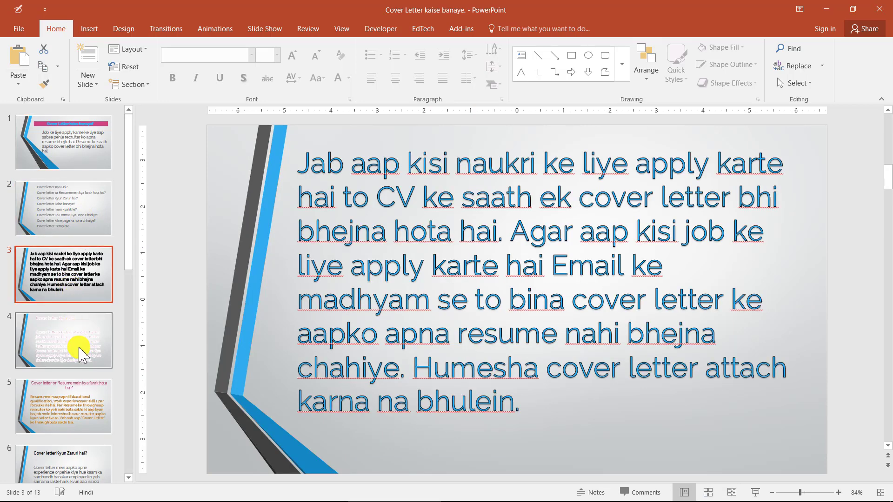
left_click(80, 355)
left_click(74, 420)
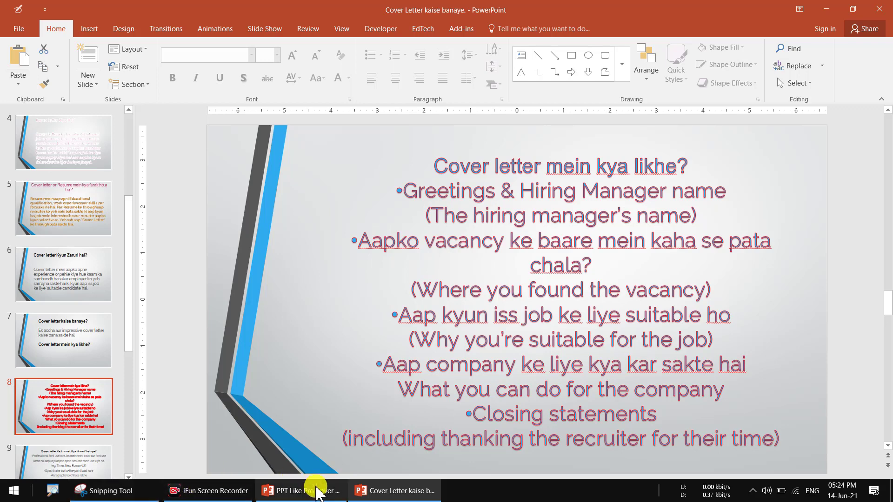
Switch to the PPT Like Pro Cover Letter presentation and scroll through its slides.
left_click(316, 493)
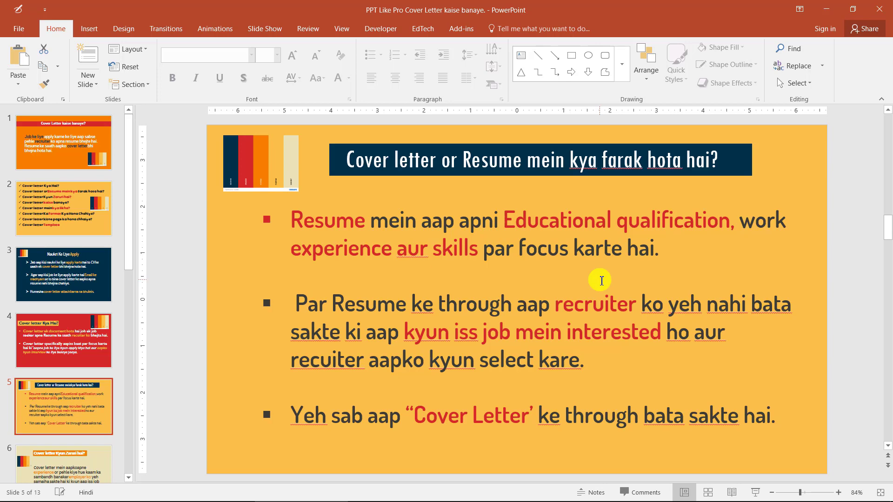
scroll(601, 280, "down", 1)
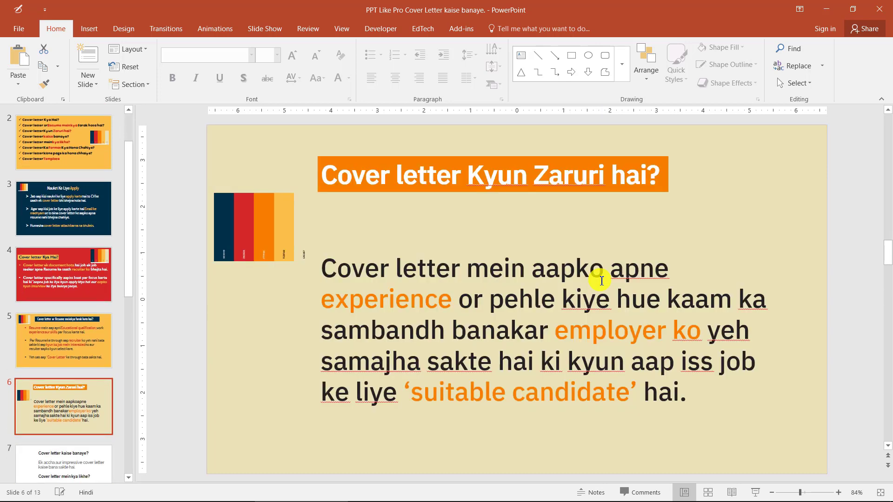
scroll(602, 281, "up", 4)
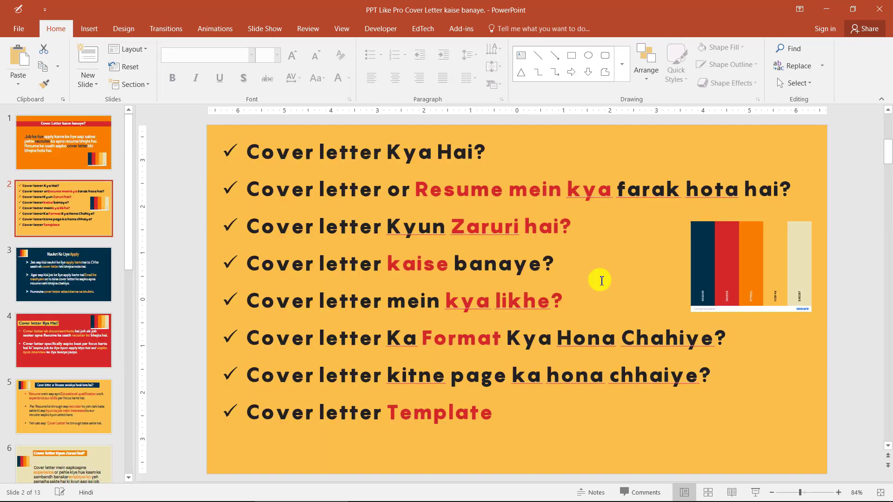
scroll(602, 281, "down", 1)
scroll(601, 280, "down", 1)
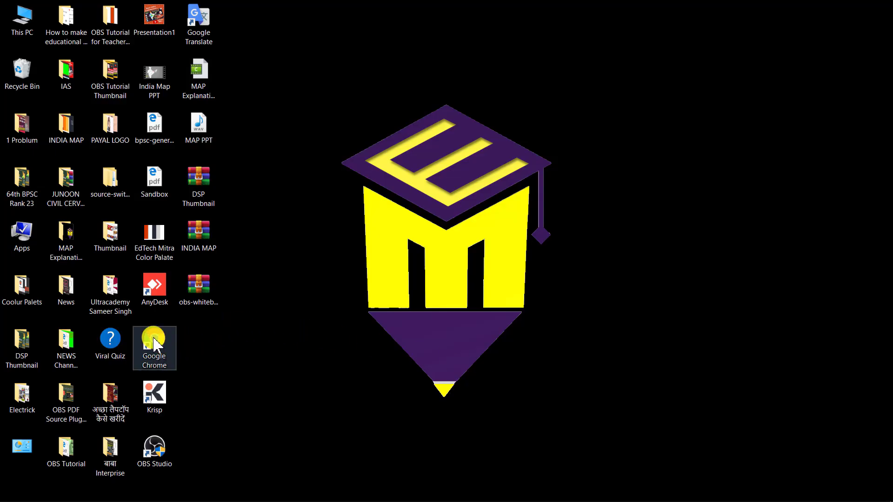
Launch Google Chrome and search Google for 'coolors'.
double_click(148, 325)
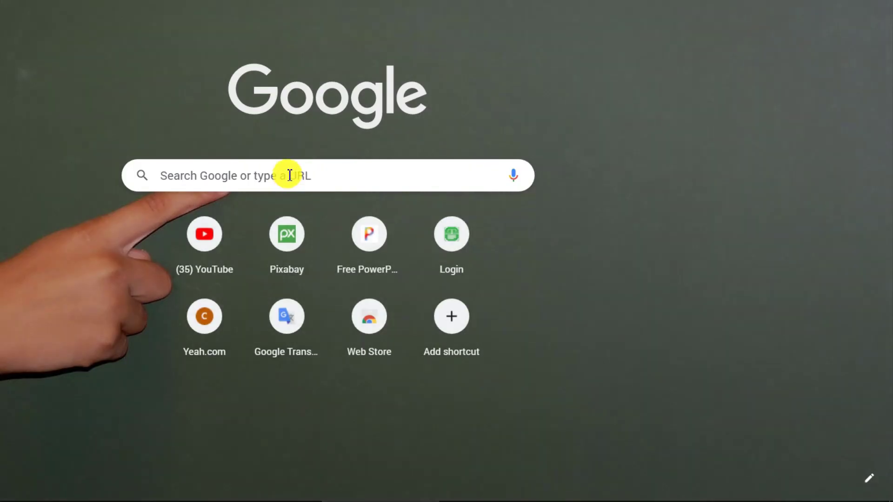
left_click(289, 175)
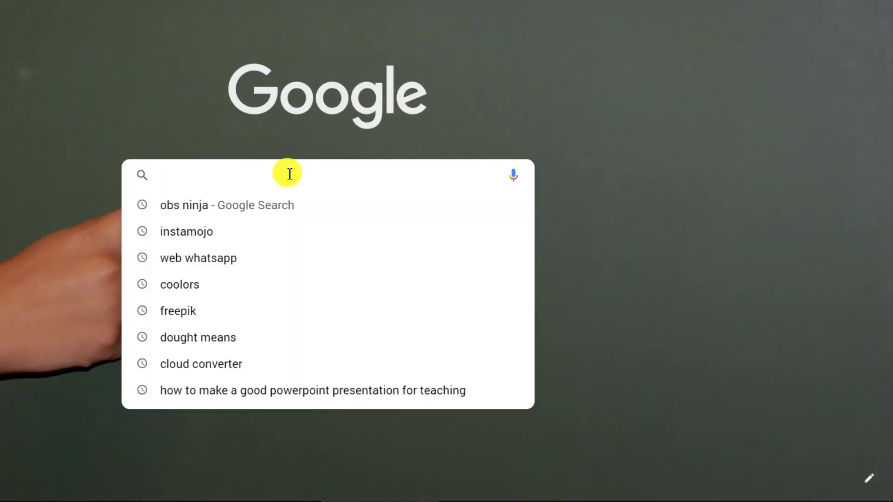
type("cool")
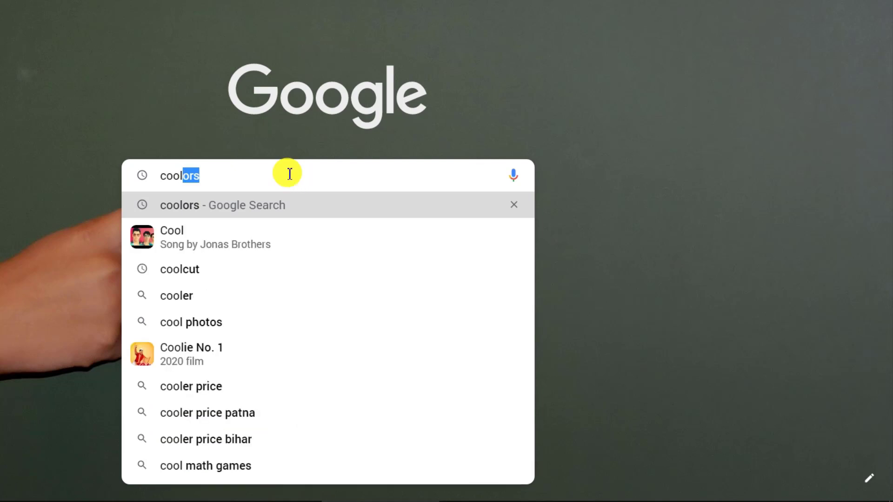
type("ors")
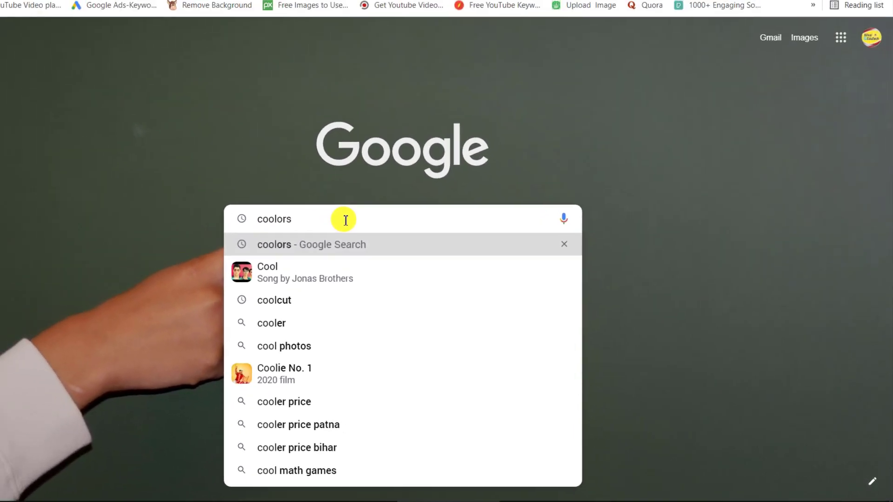
key("Return")
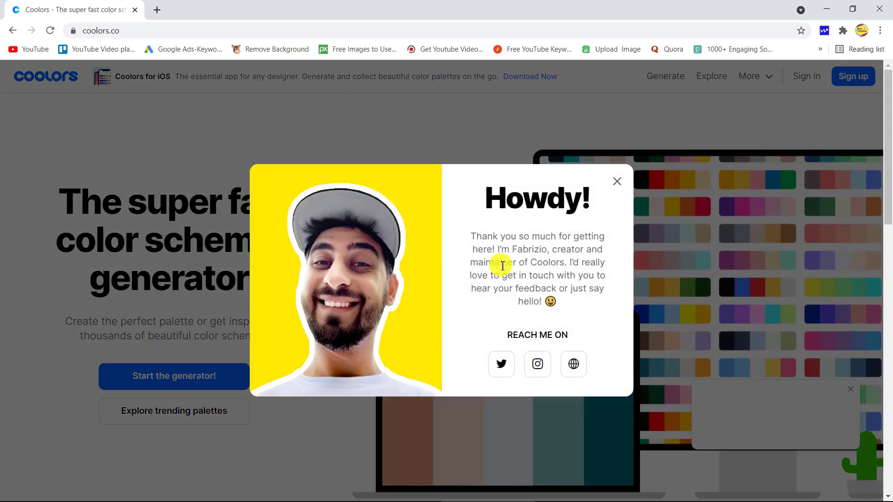
Dismiss the Howdy welcome popup and open Coolors' trending colour palettes page.
left_click(618, 182)
scroll(288, 330, "down", 2)
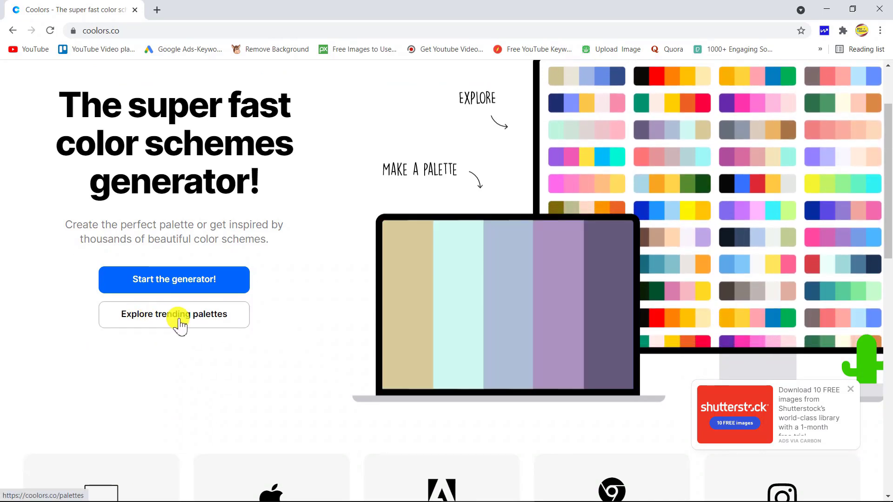
left_click(216, 325)
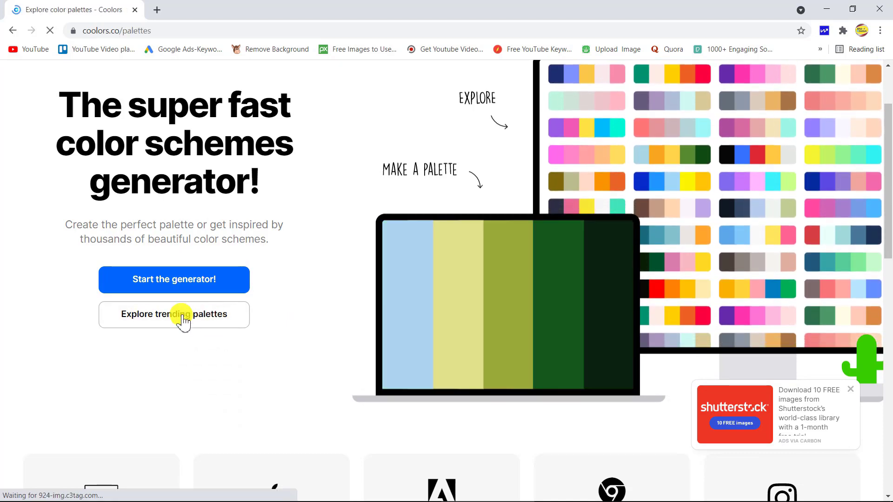
left_click(179, 315)
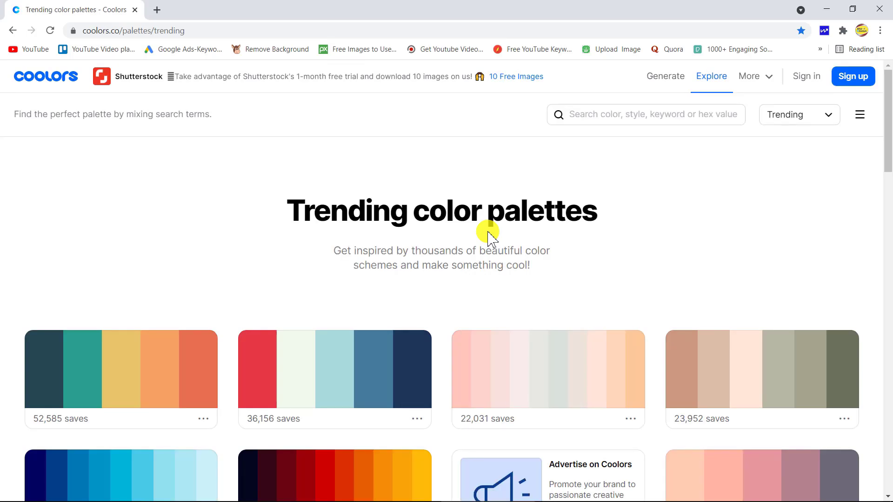
Scroll the trending grid to find the navy, red, orange, yellow and cream palette.
scroll(474, 249, "down", 1)
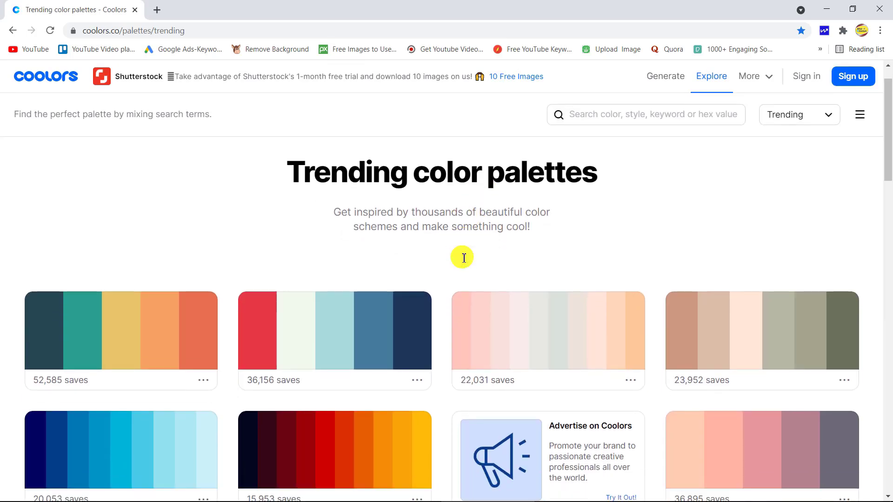
scroll(462, 274, "down", 3)
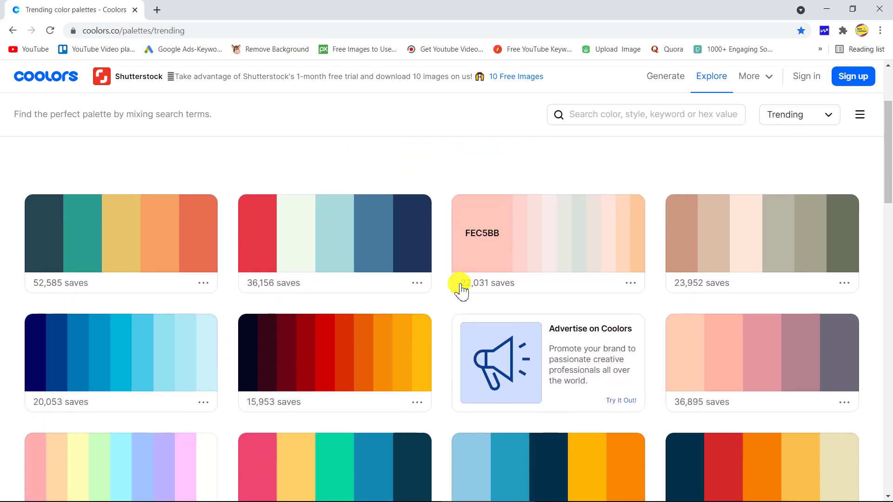
scroll(372, 261, "down", 1)
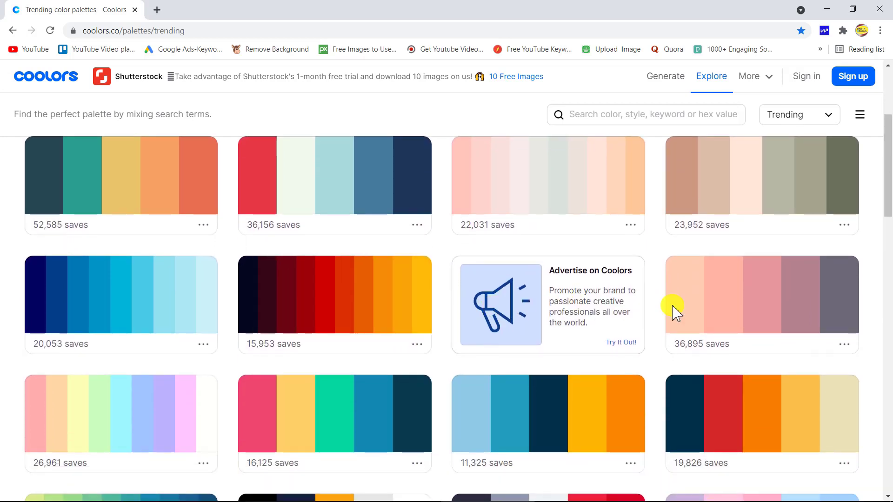
scroll(684, 321, "down", 2)
scroll(660, 339, "down", 2)
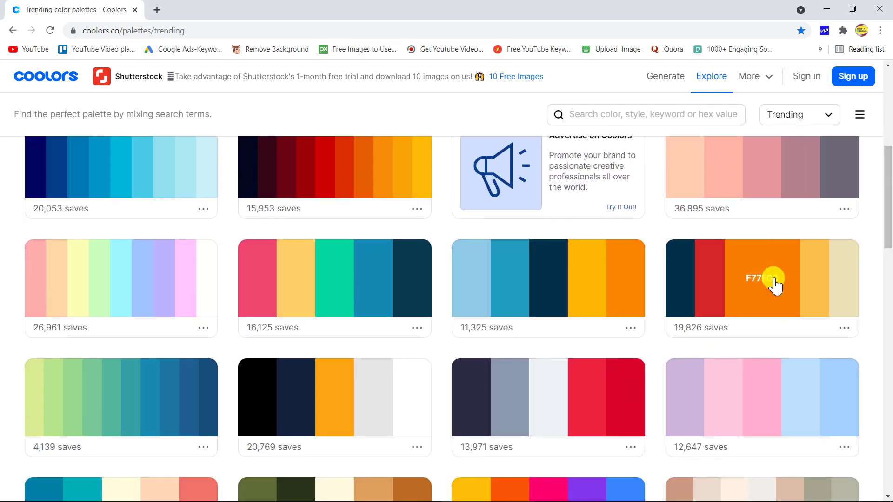
scroll(770, 274, "down", 1)
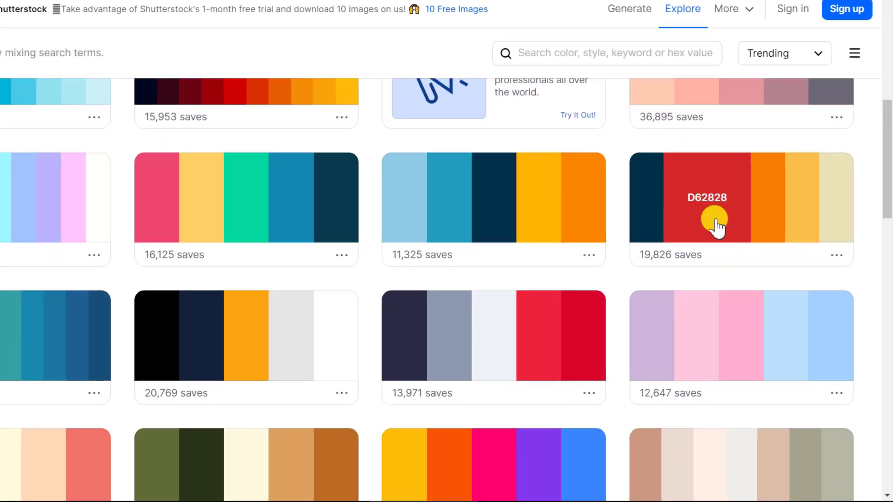
scroll(379, 223, "down", 1)
scroll(378, 225, "down", 2)
scroll(455, 245, "down", 3)
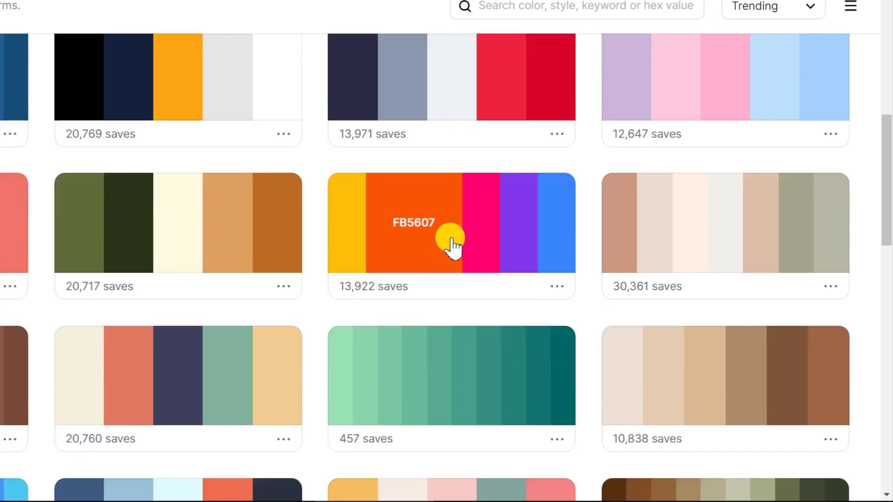
scroll(495, 235, "up", 1)
scroll(668, 183, "up", 2)
scroll(669, 186, "up", 2)
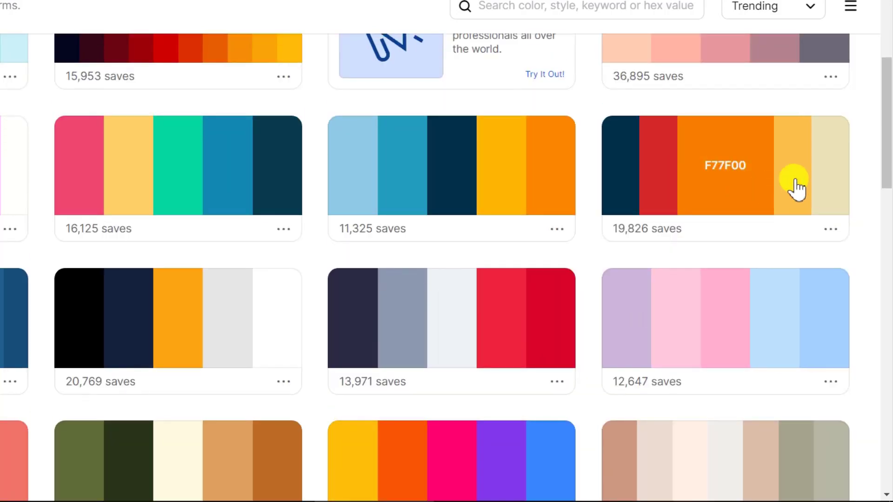
Export that palette as image dd.png with HEX colour labels, saved to the Desktop.
left_click(830, 230)
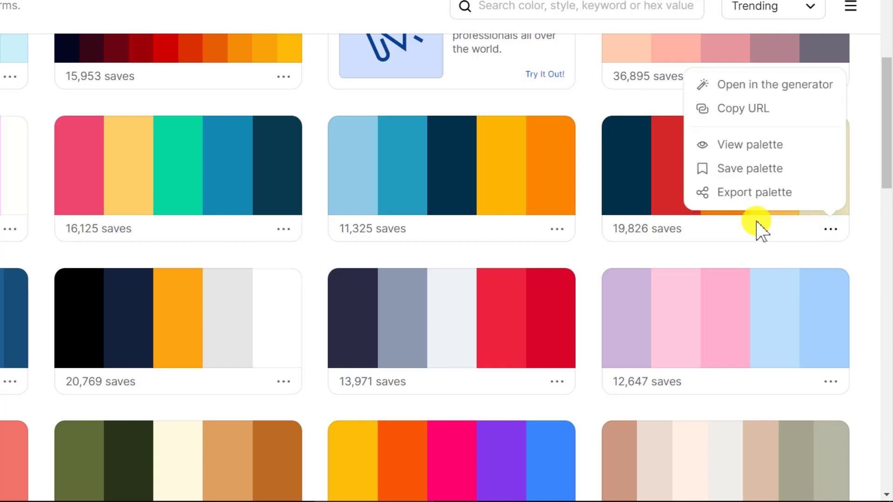
left_click(765, 196)
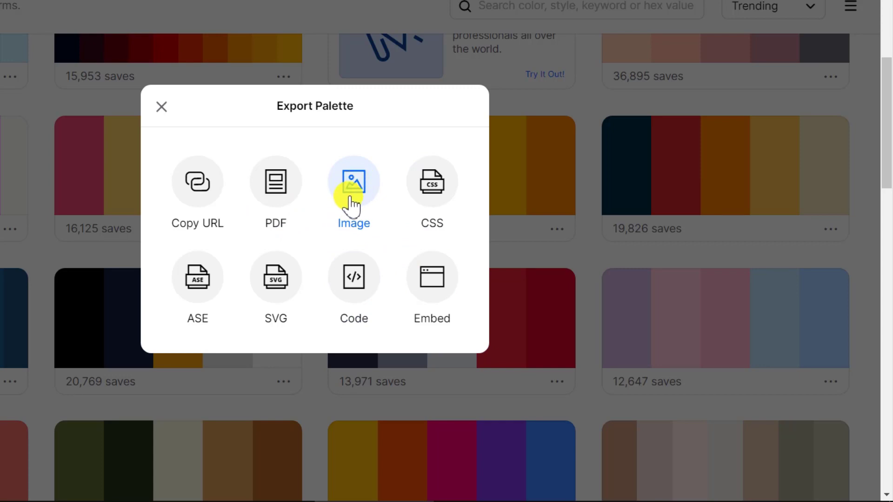
left_click(352, 200)
type("dd")
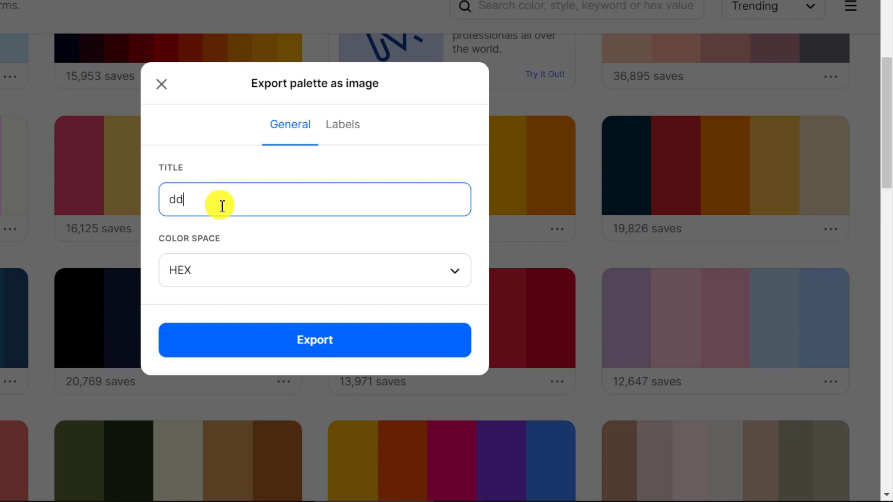
left_click(228, 273)
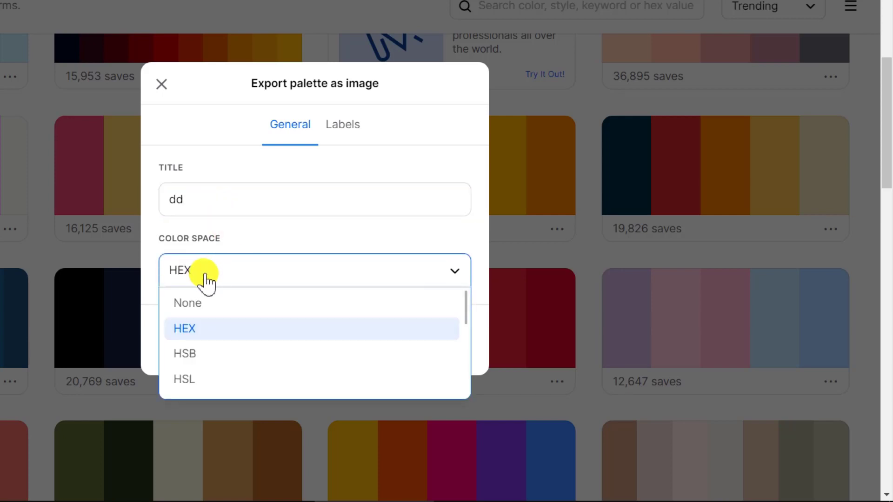
left_click(311, 234)
left_click(313, 346)
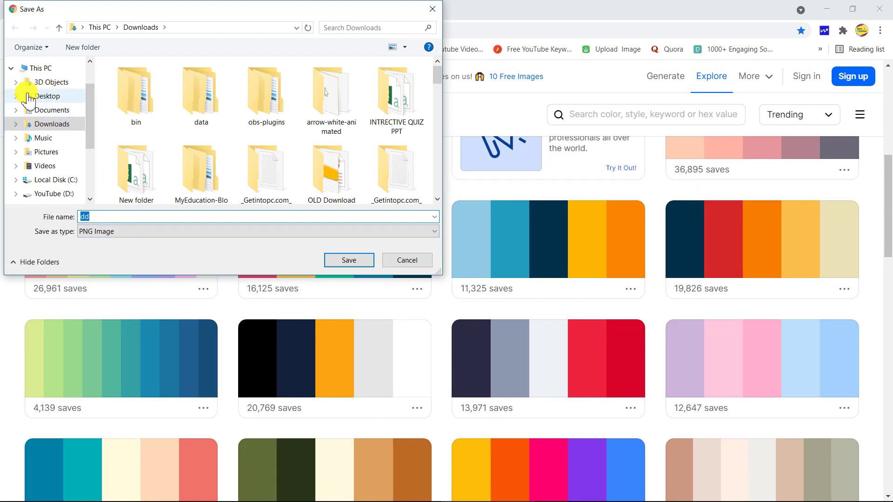
left_click(52, 102)
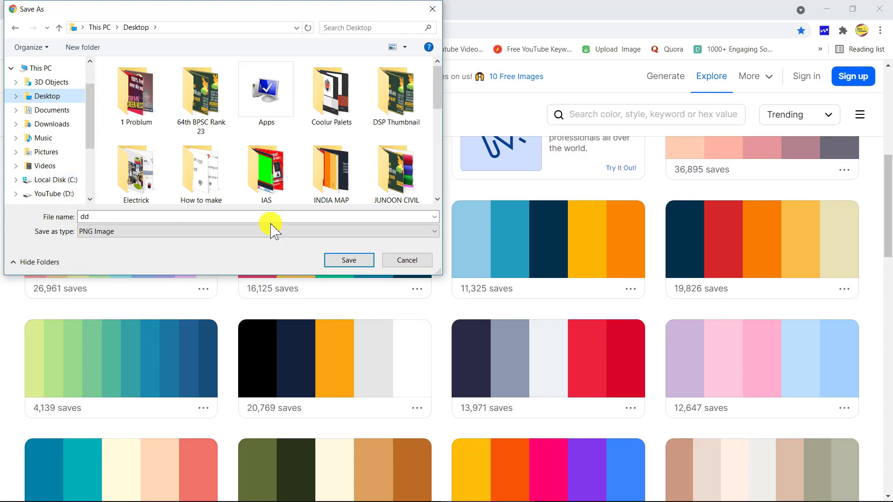
left_click(353, 259)
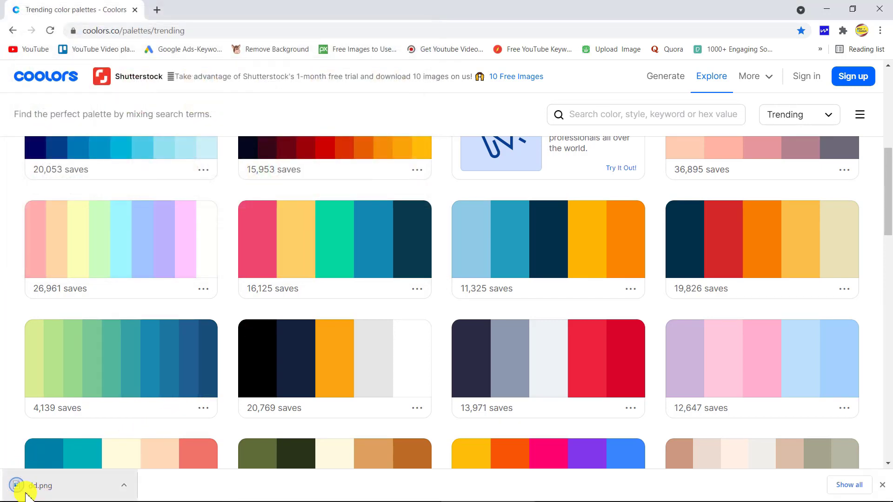
Open the downloaded dd.png in Photos to view its hex codes, then close it.
left_click(125, 485)
left_click(139, 409)
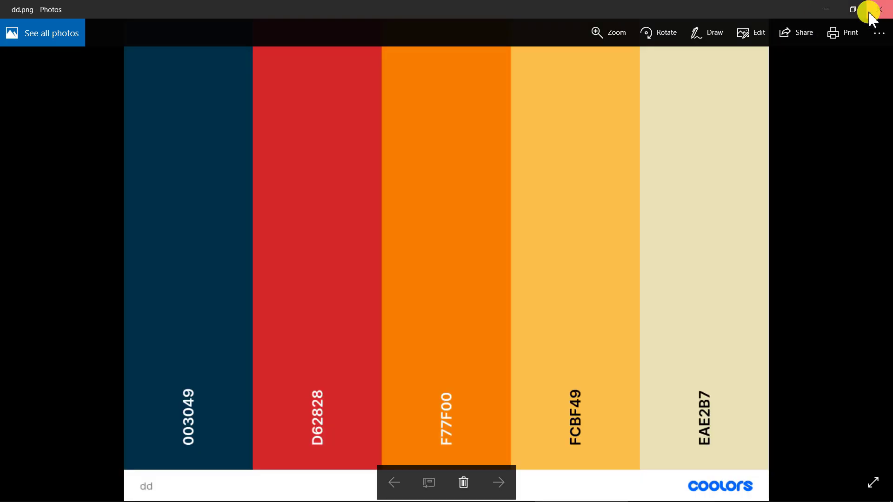
left_click(869, 13)
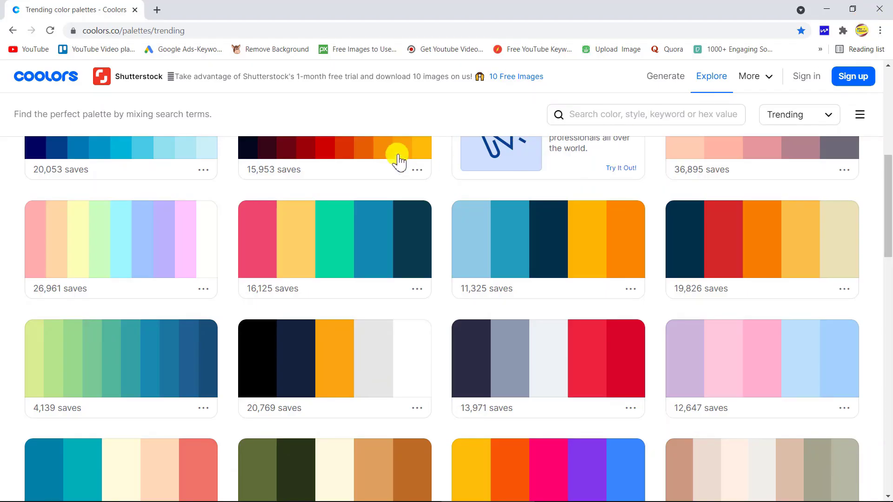
Open a new Chrome tab and start a Google search for 'color'.
left_click(159, 8)
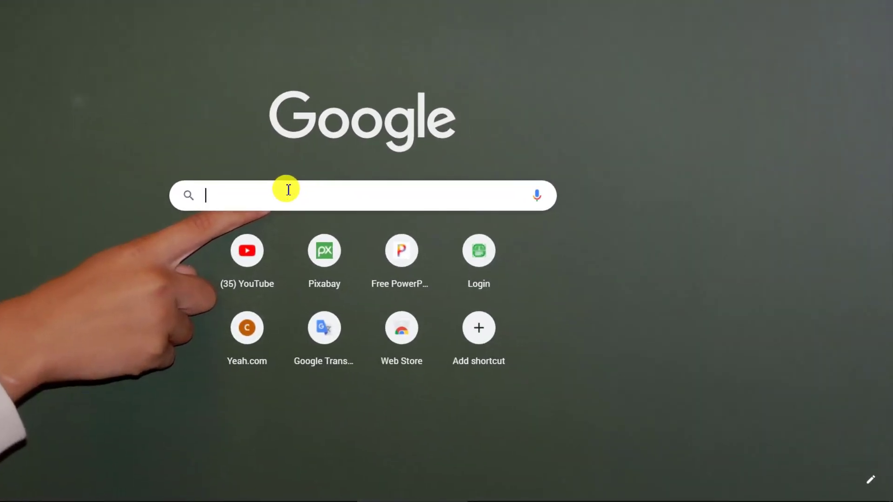
left_click(288, 190)
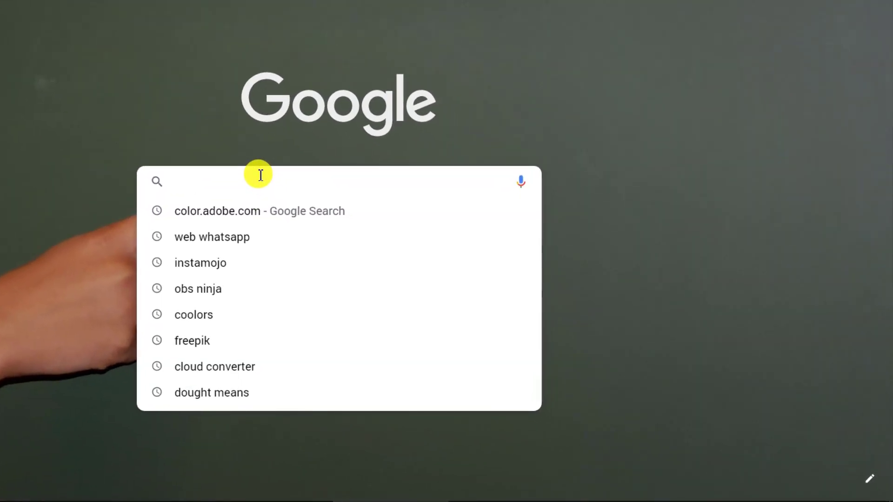
type("co")
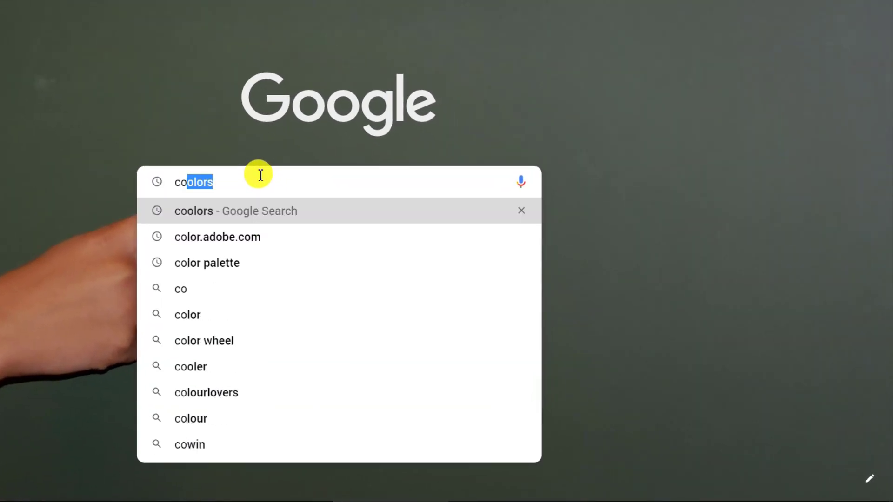
type("lo")
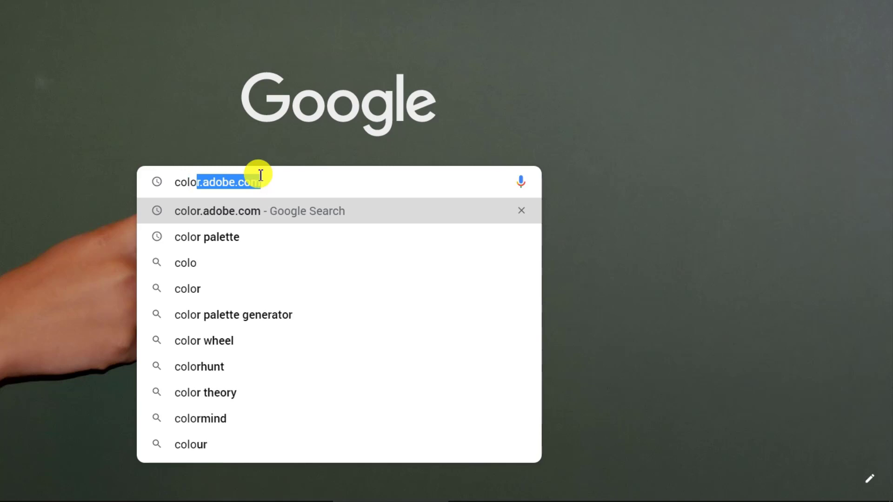
type("r")
Search Google for 'color adobe' via the color.adobe.com suggestion and open the Adobe Color result.
key("BackSpace")
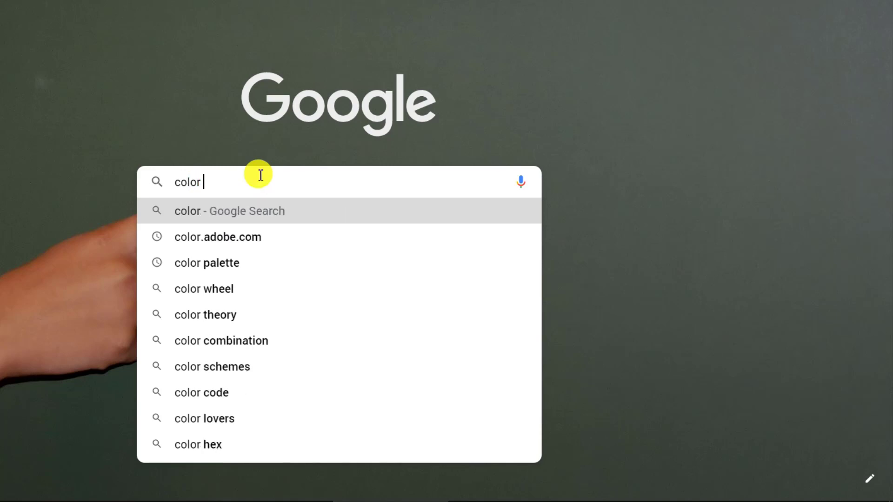
type("adobe")
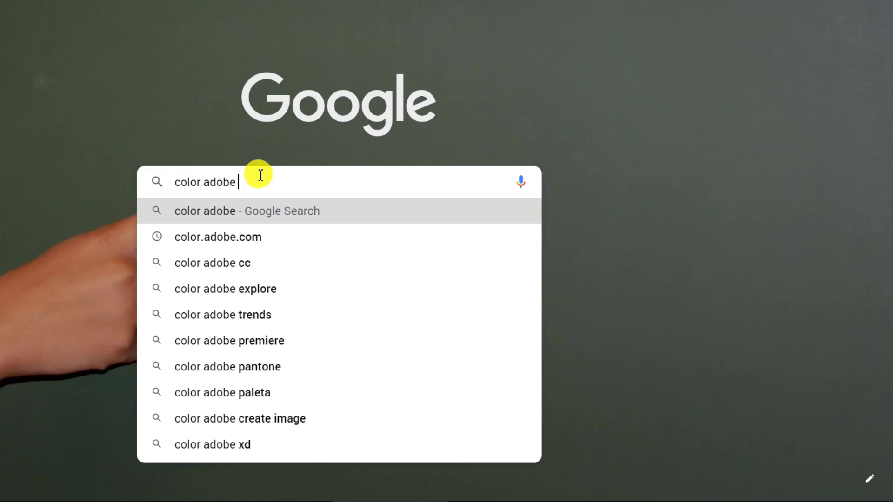
left_click(260, 242)
left_click(321, 270)
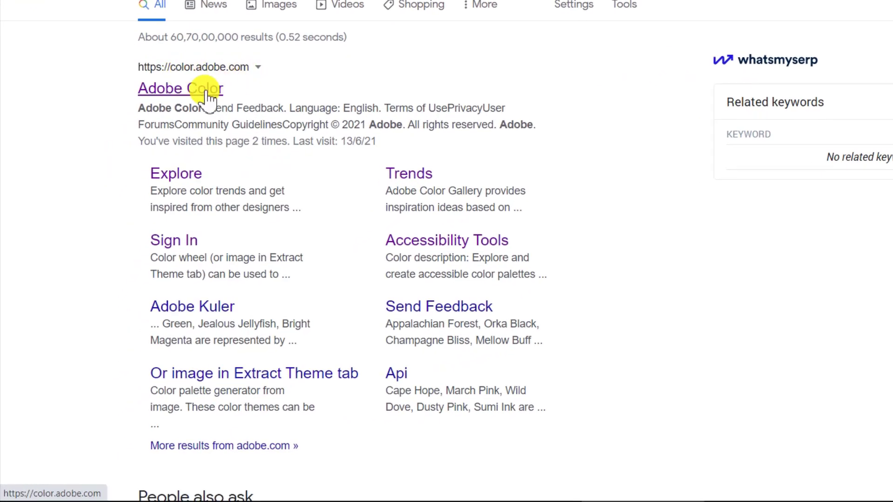
left_click(204, 90)
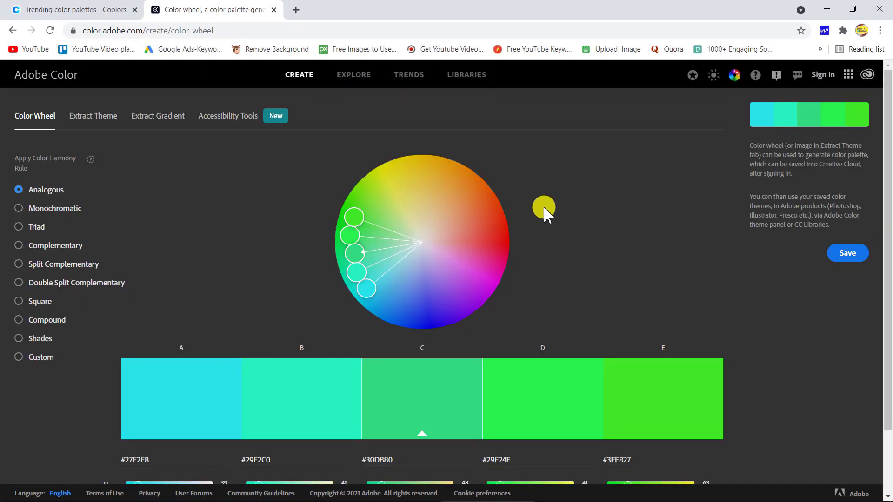
Scroll the Color Wheel page to inspect the analogous cyan-to-green palette and its RGB sliders.
scroll(441, 285, "down", 2)
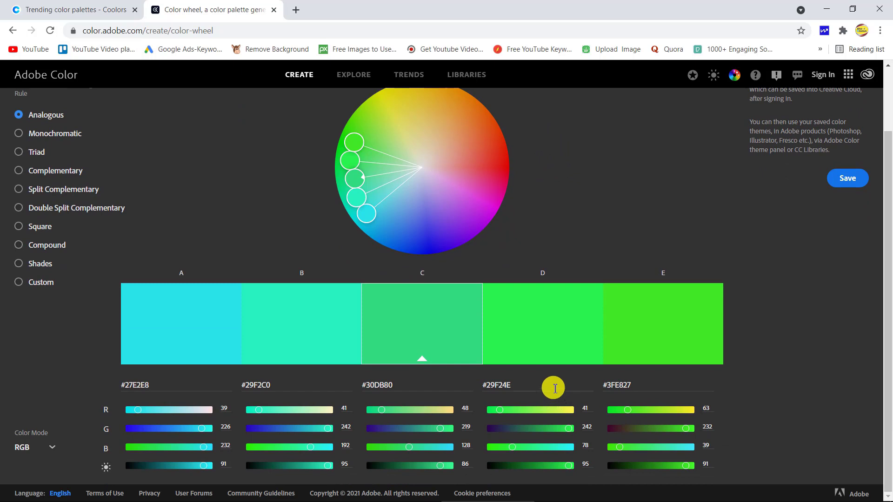
scroll(560, 335, "up", 2)
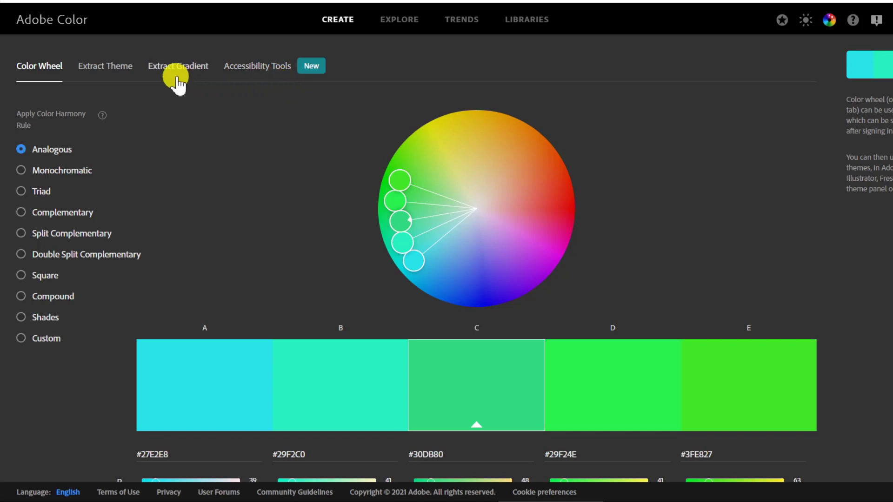
Upload the Slide1 logo image in Adobe Color's Extract Theme tab.
left_click(120, 68)
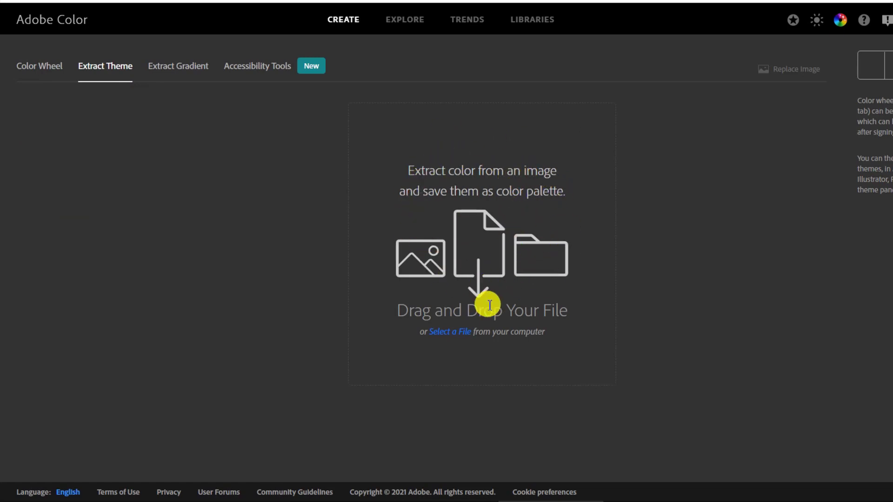
left_click(456, 333)
left_click(403, 95)
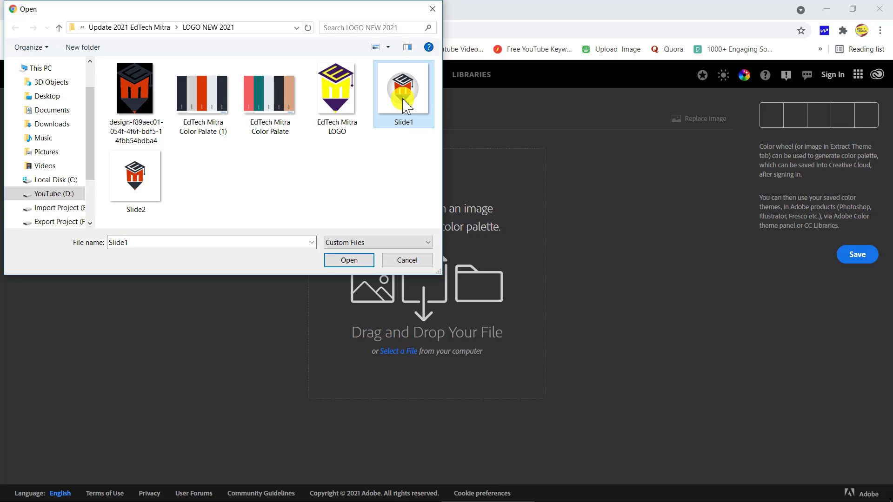
left_click(355, 265)
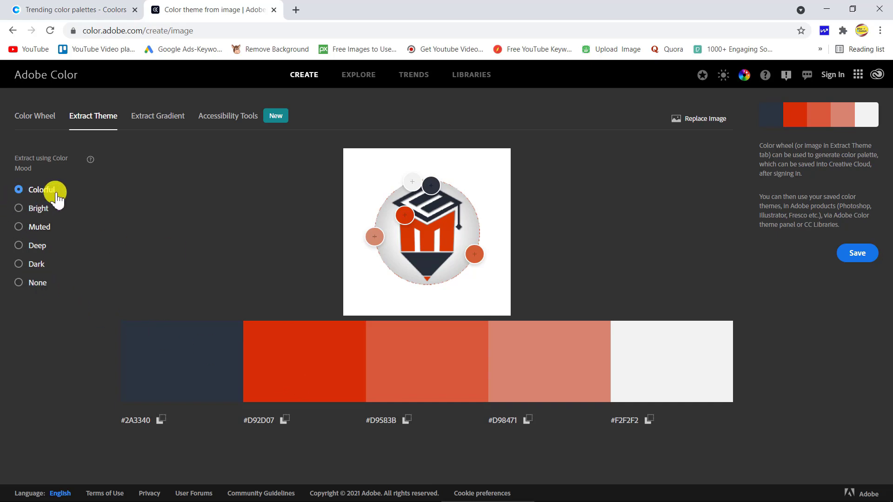
Try the Bright, Muted, Deep and Dark moods on the logo, then return to Colorful.
left_click(38, 211)
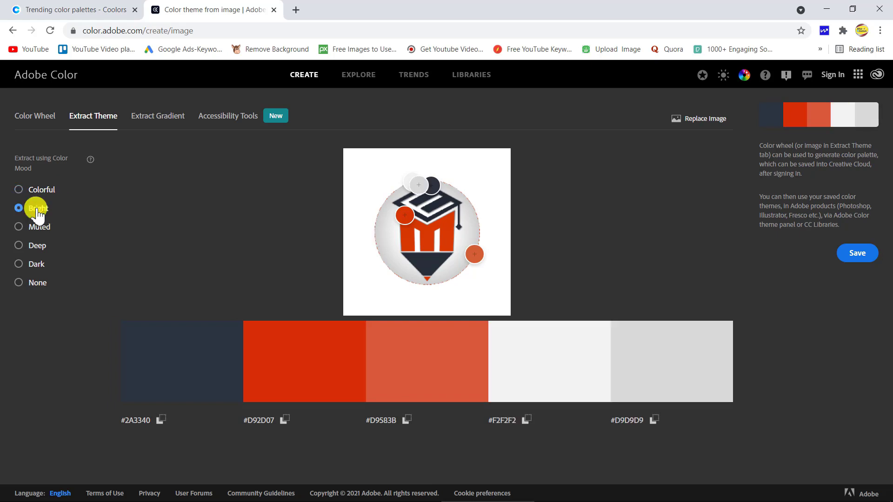
left_click(37, 227)
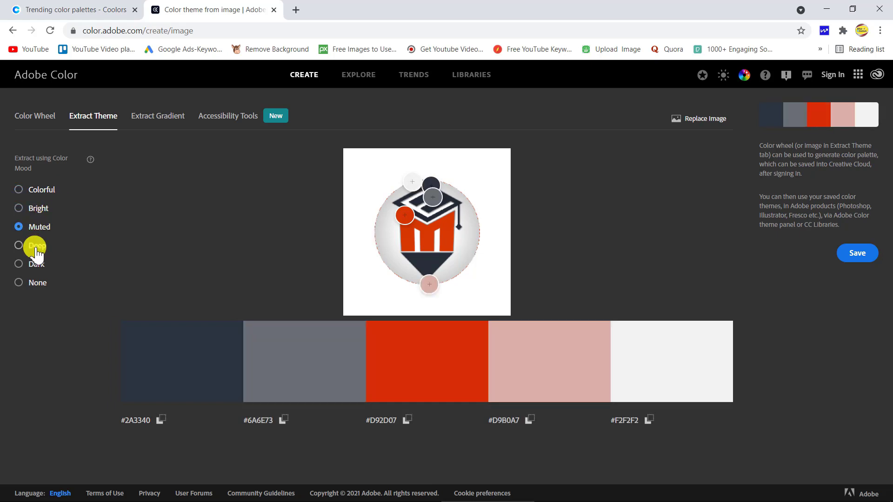
left_click(36, 246)
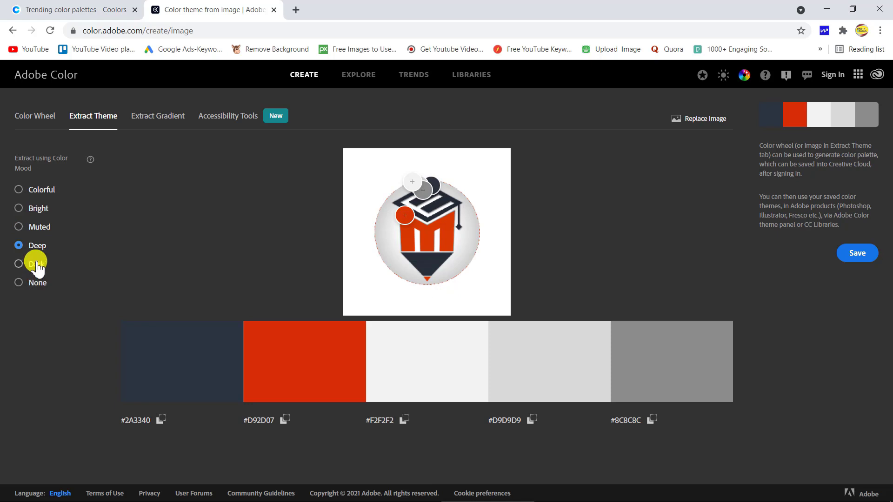
left_click(37, 265)
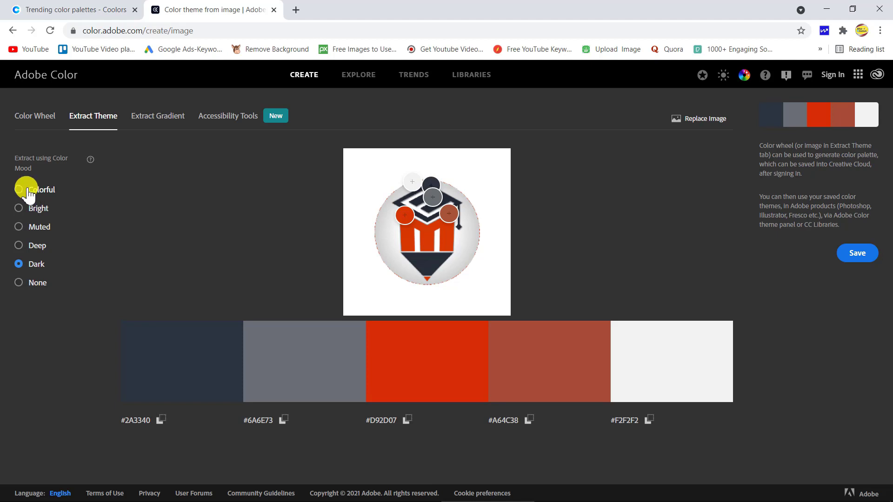
left_click(28, 191)
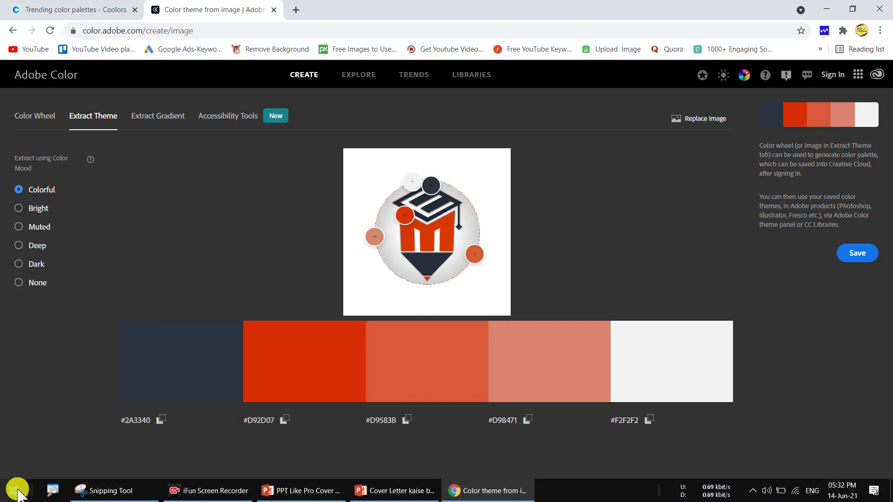
Launch Snipping Tool through Windows search for 'snip'.
right_click(19, 495)
left_click(63, 416)
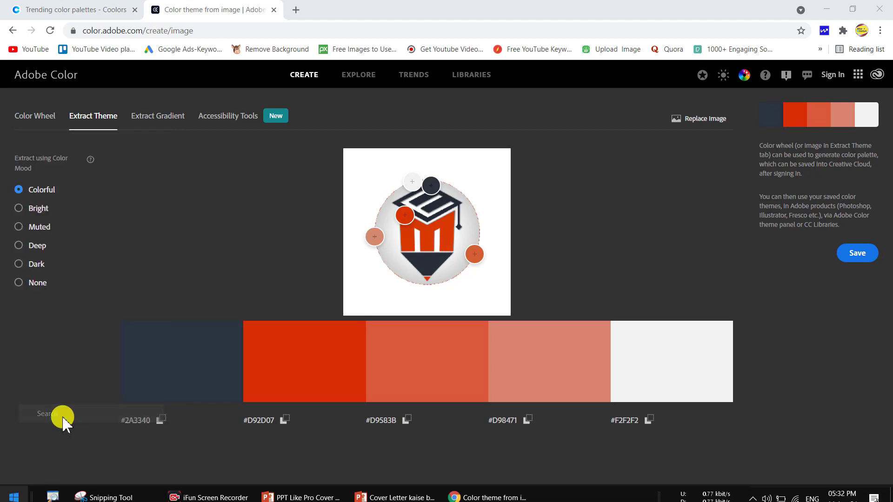
type("s")
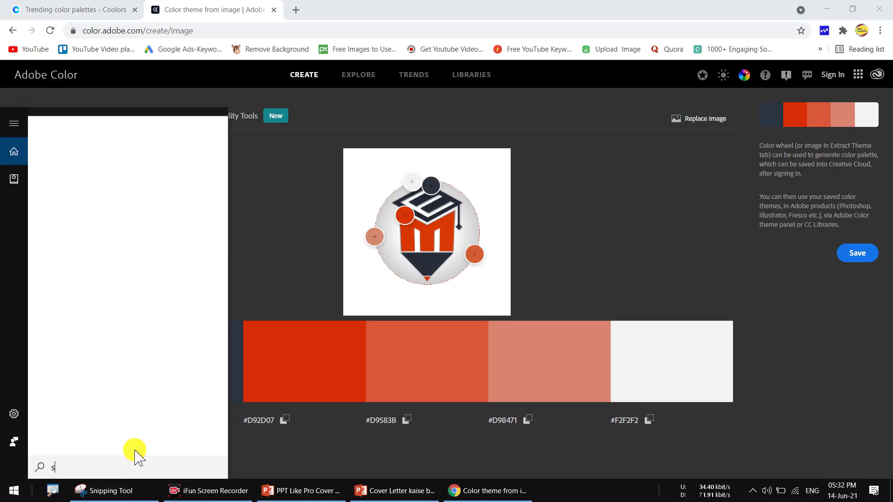
type("nip")
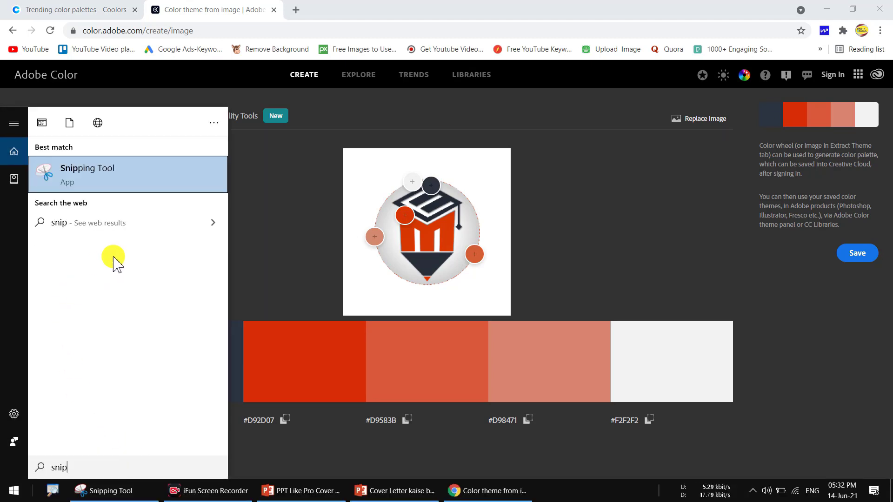
left_click(108, 180)
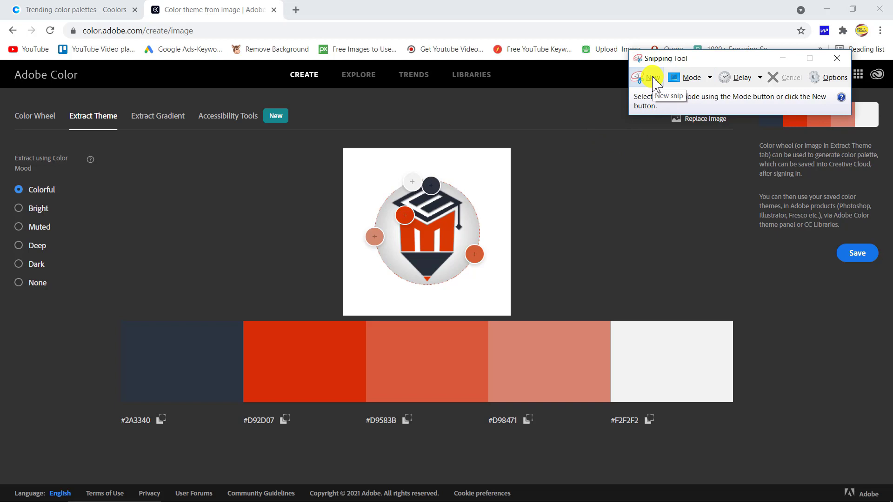
Capture the logo with its Colorful palette, save it as eee, and close Snipping Tool.
left_click(651, 78)
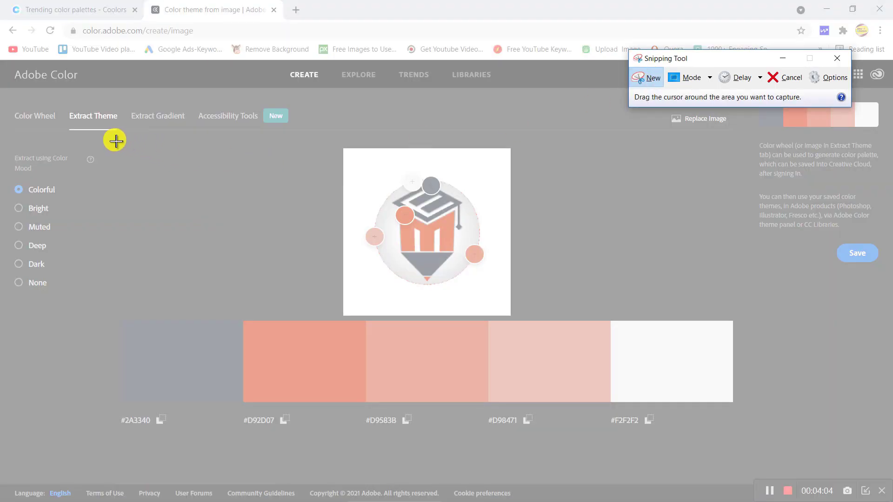
mouse_move(116, 141)
left_mouse_down()
mouse_move(711, 449)
mouse_move(768, 440)
mouse_move(754, 441)
left_mouse_up()
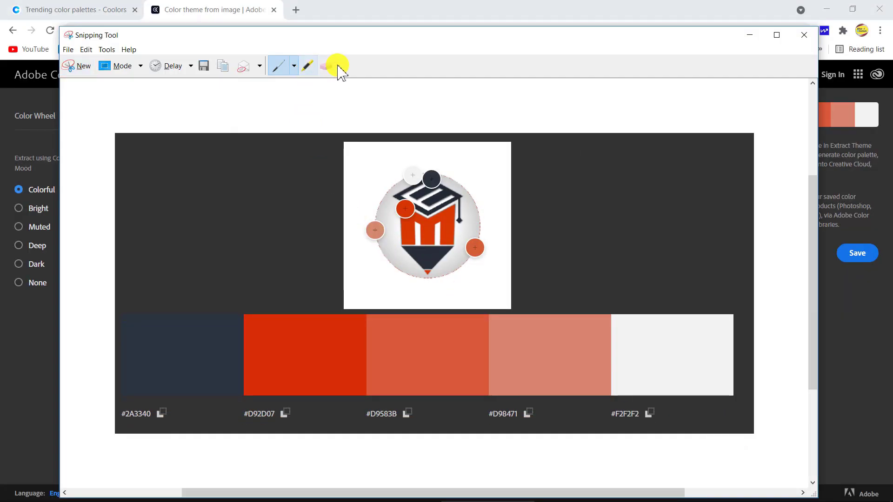
left_click(204, 74)
type("eee")
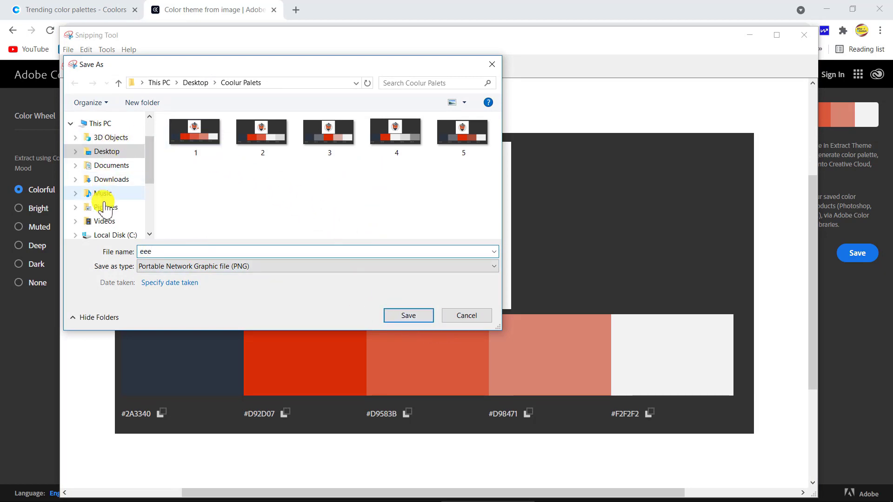
left_click(408, 316)
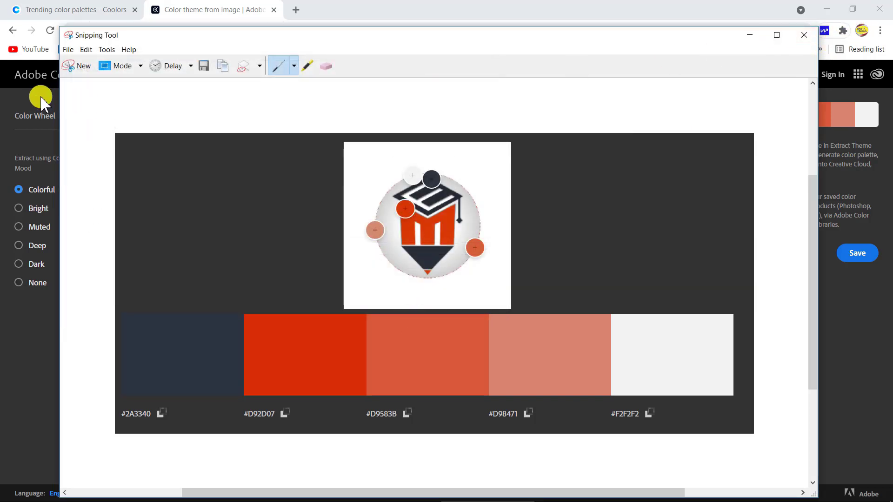
left_click(83, 67)
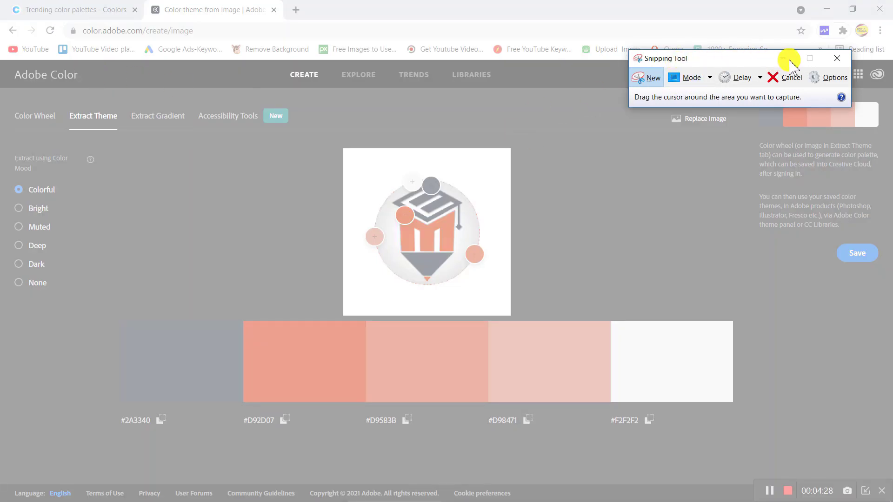
left_click(785, 58)
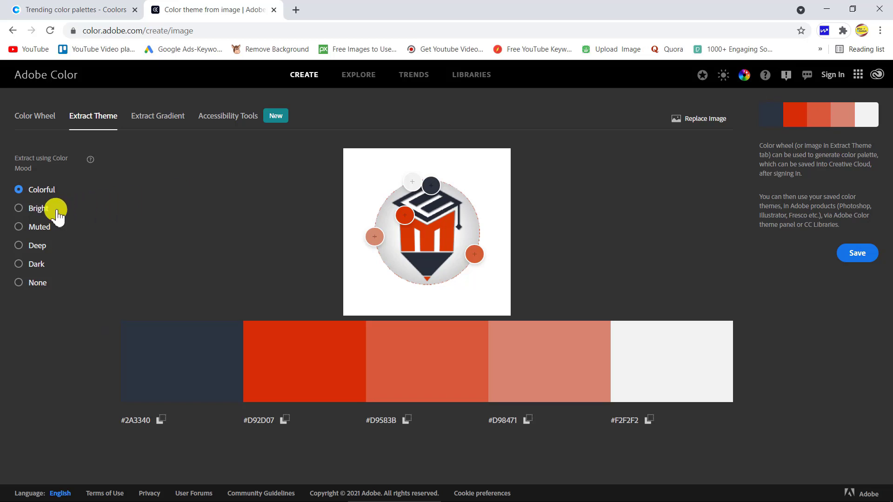
Switch the logo palette to Bright and save a snip of it as ddd.
left_click(42, 209)
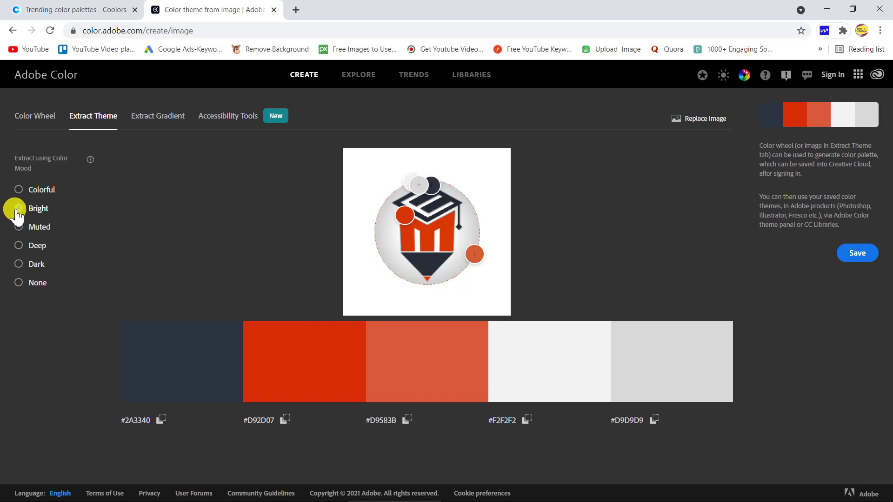
mouse_move(349, 496)
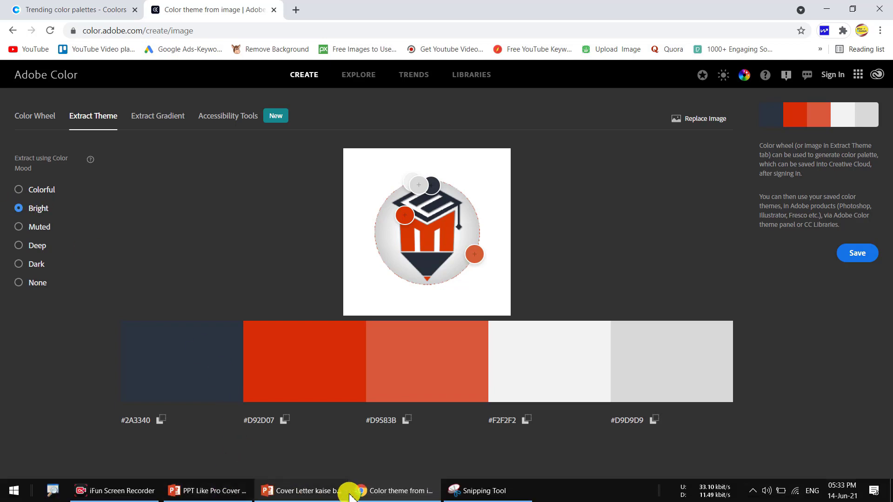
left_click(479, 493)
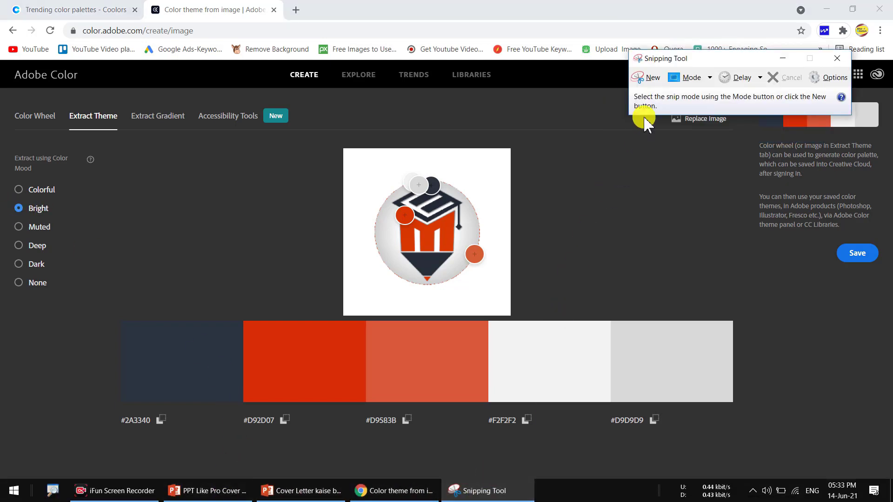
left_click(649, 77)
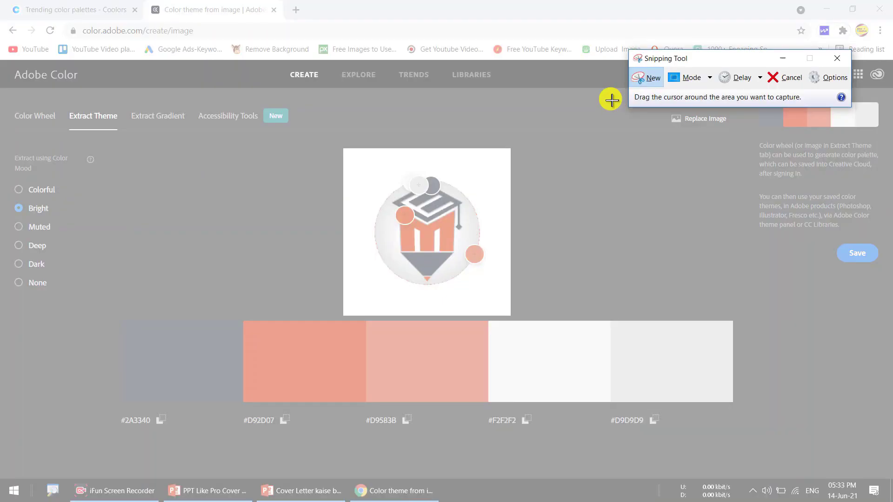
left_click_drag(105, 136, 780, 444)
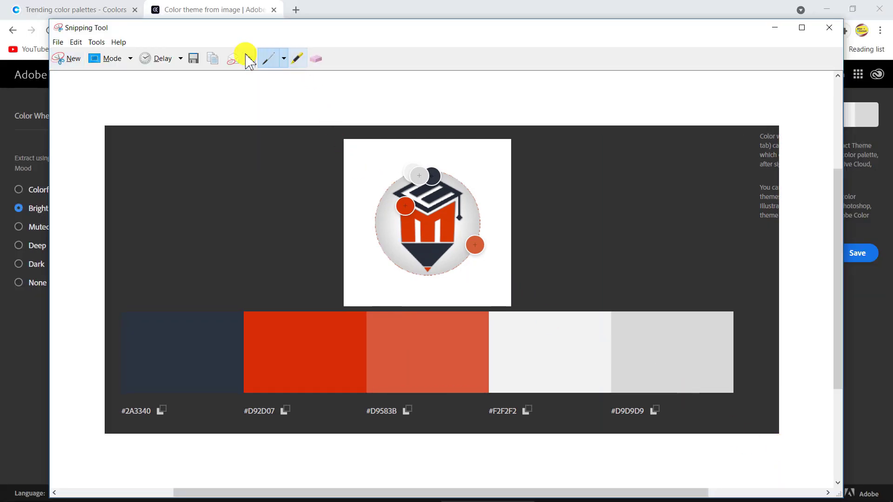
left_click(194, 59)
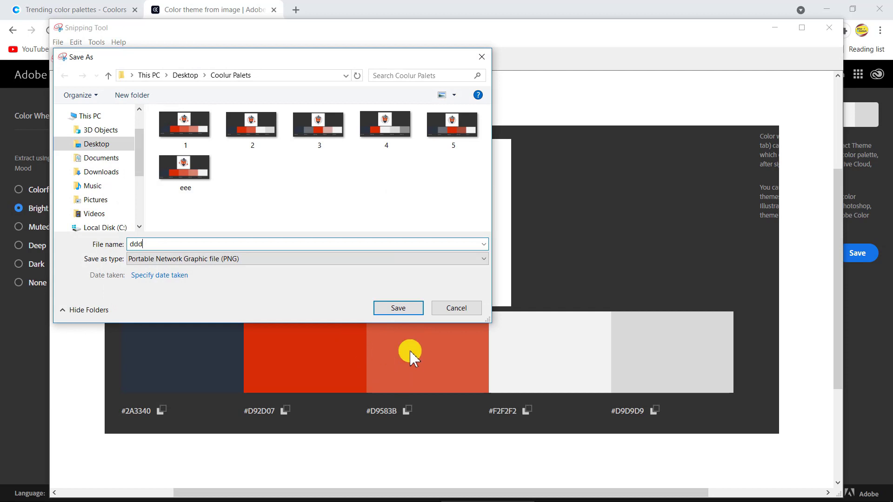
left_click(403, 308)
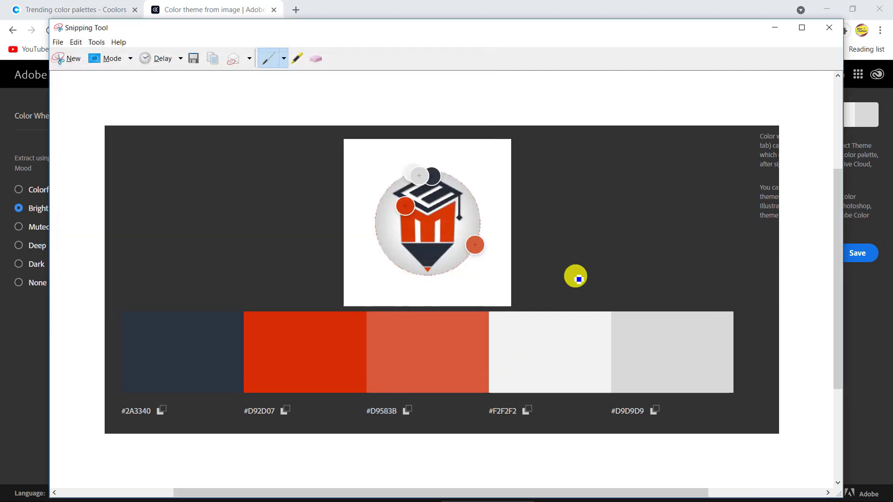
left_click(829, 27)
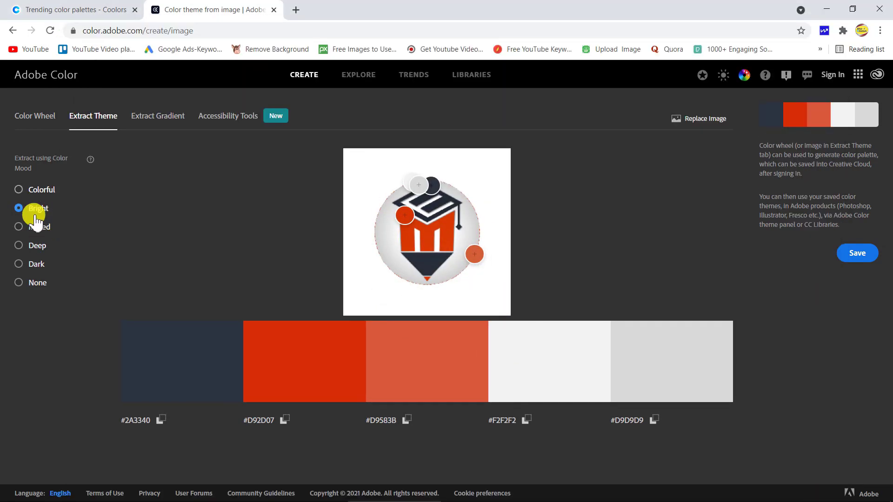
Try the Muted, Deep and Dark moods, then extract with None: #2A3340, #6A6E73, #D92D07, #A64C38, #F2F2F2.
left_click(33, 227)
left_click(33, 245)
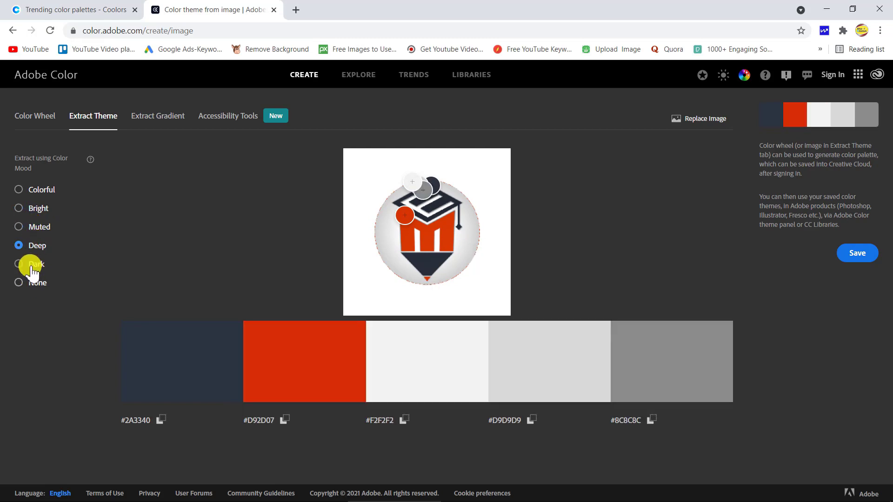
left_click(31, 266)
left_click(29, 283)
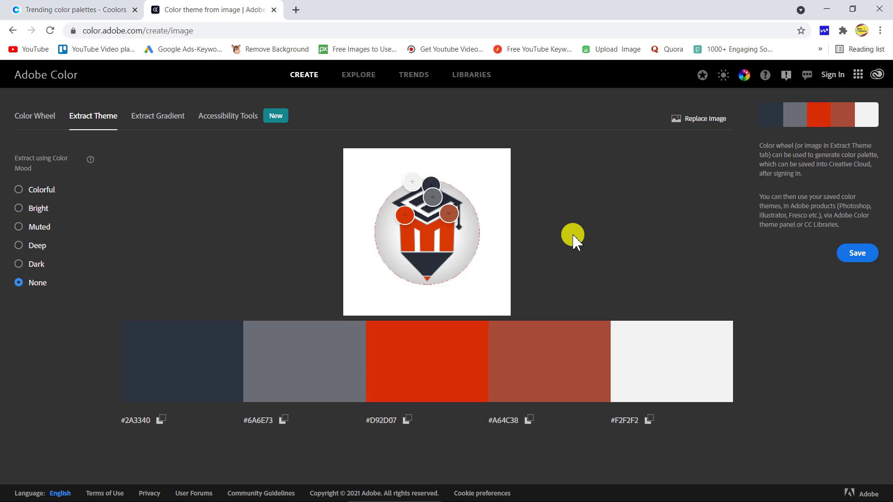
left_click(180, 120)
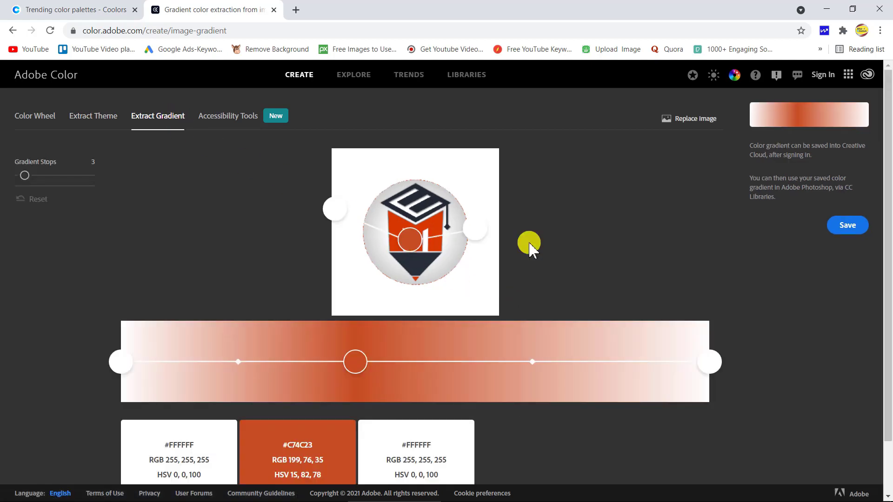
Raise the logo gradient to 9 stops, running #FFFFFF through #C74C23 back to #FFFFFF.
scroll(342, 439, "down", 2)
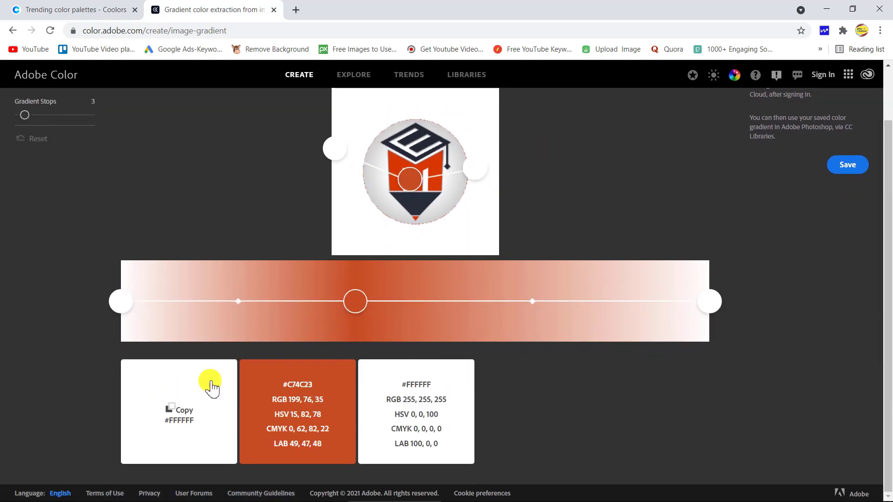
scroll(173, 215, "up", 2)
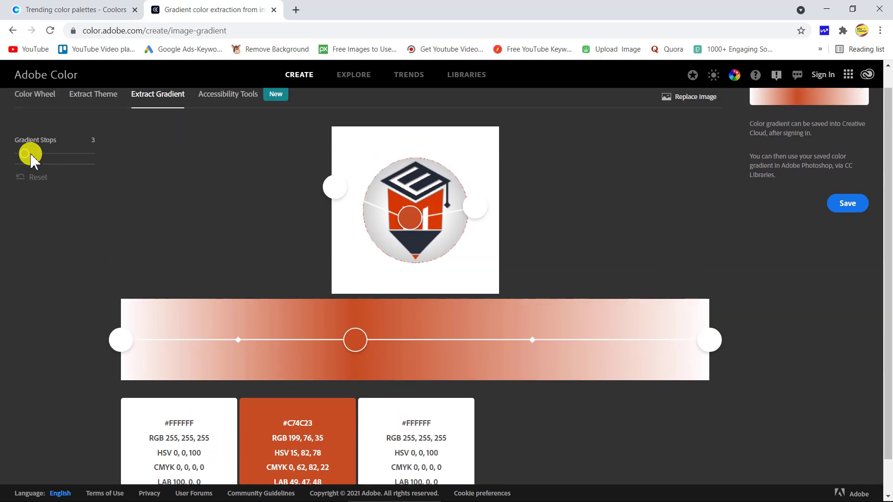
left_click_drag(26, 156, 100, 175)
scroll(618, 454, "down", 3)
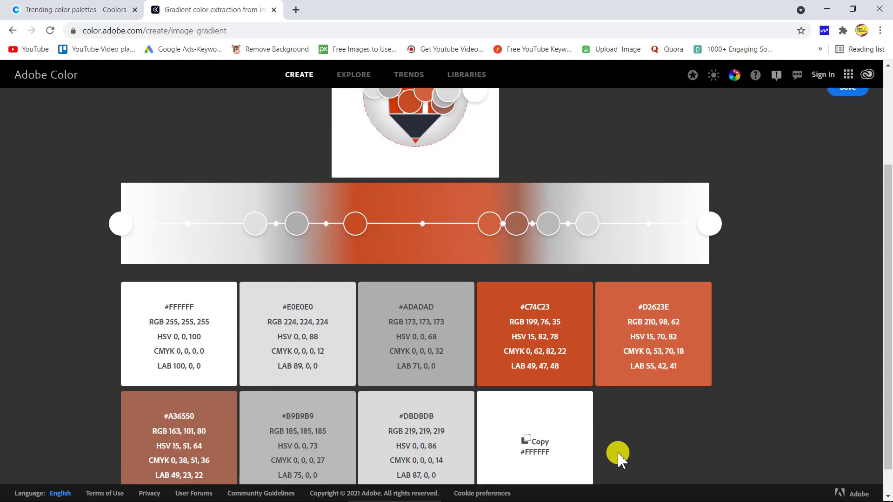
scroll(451, 355, "down", 1)
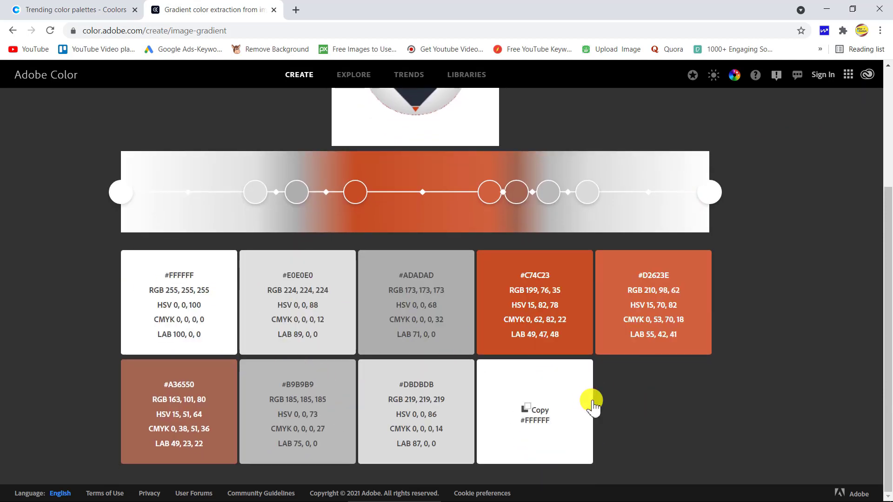
scroll(260, 270, "up", 3)
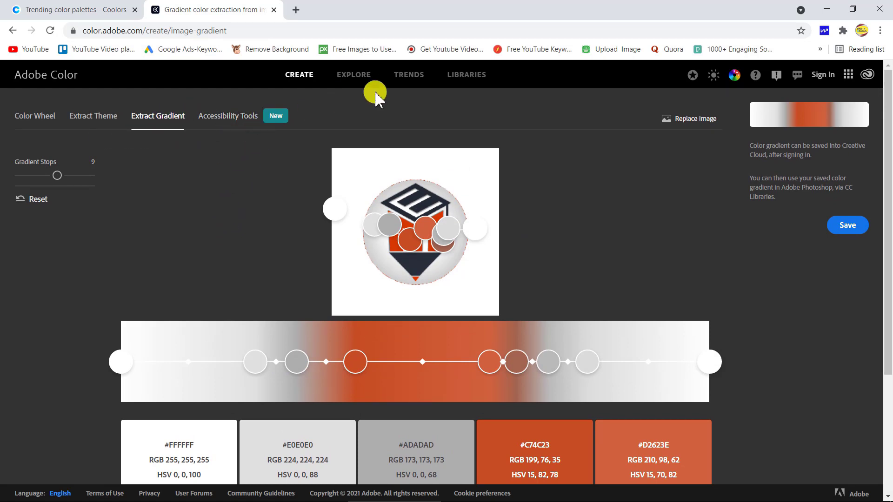
Show Adobe Color's Trends page, starting with the Fashion section of trend images.
left_click(407, 81)
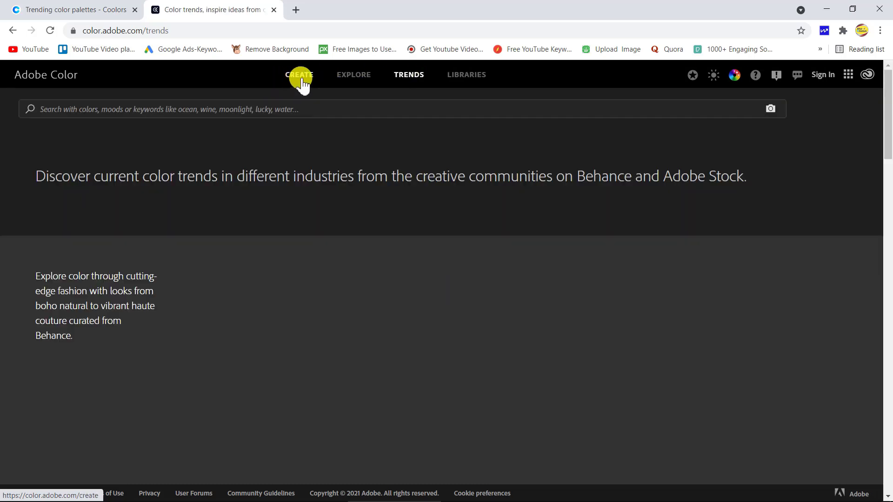
left_click(299, 76)
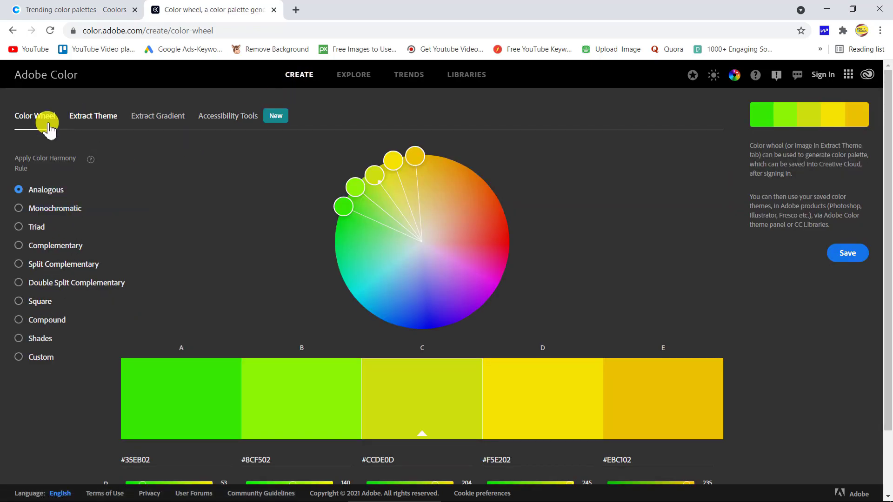
left_click(100, 116)
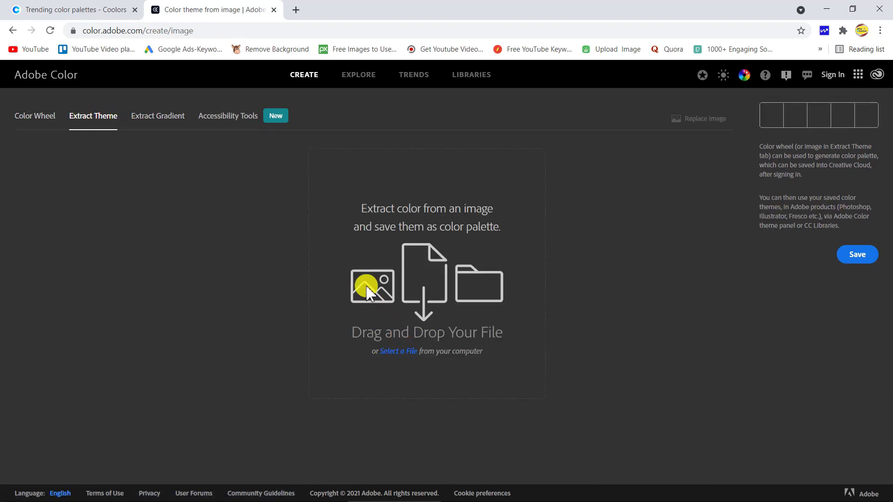
left_click(427, 80)
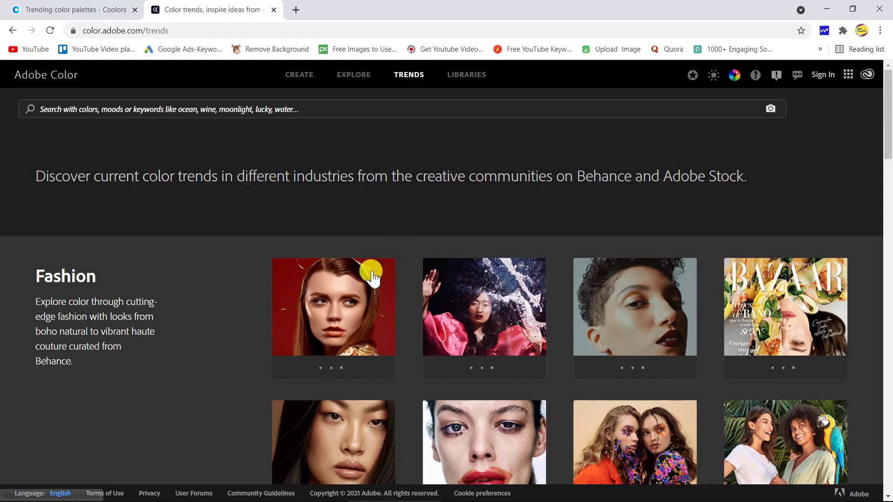
scroll(156, 292, "down", 2)
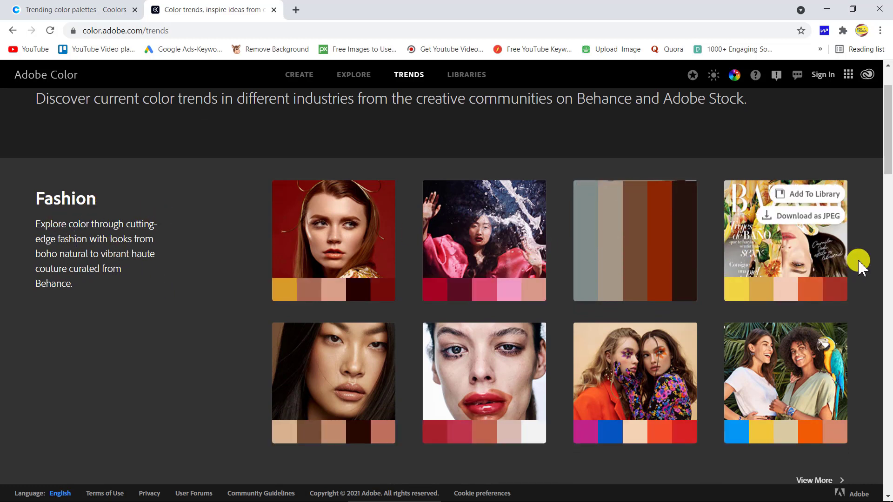
mouse_move(785, 306)
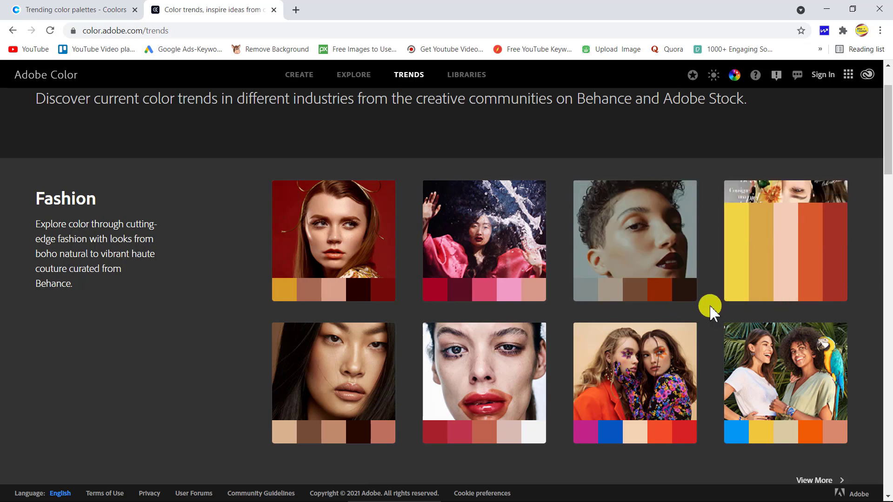
scroll(321, 301, "down", 1)
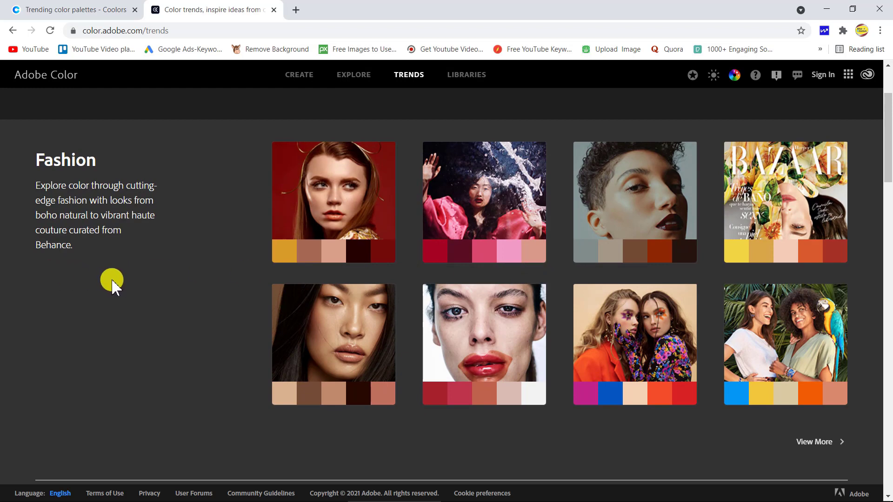
scroll(154, 332, "down", 5)
scroll(153, 332, "down", 1)
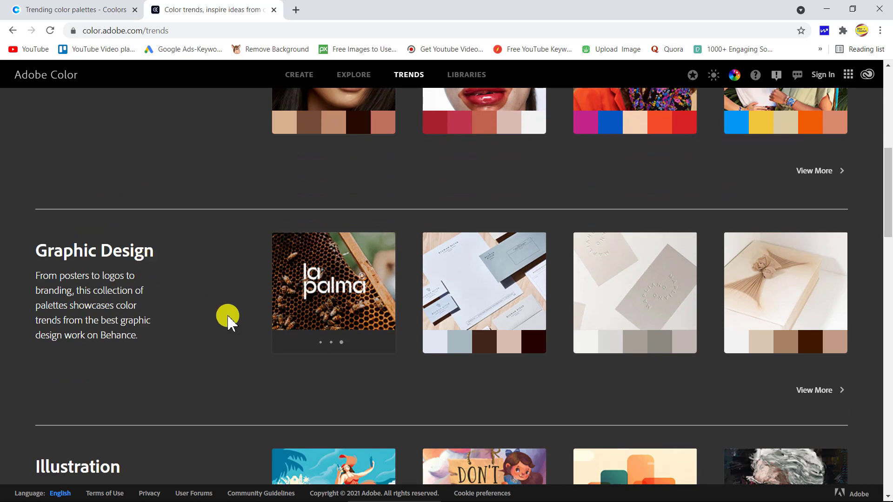
mouse_move(635, 293)
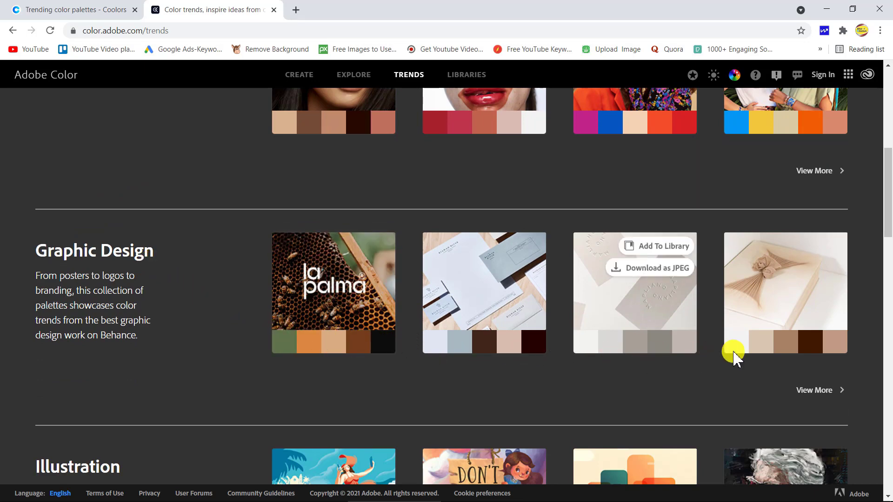
scroll(194, 351, "down", 1)
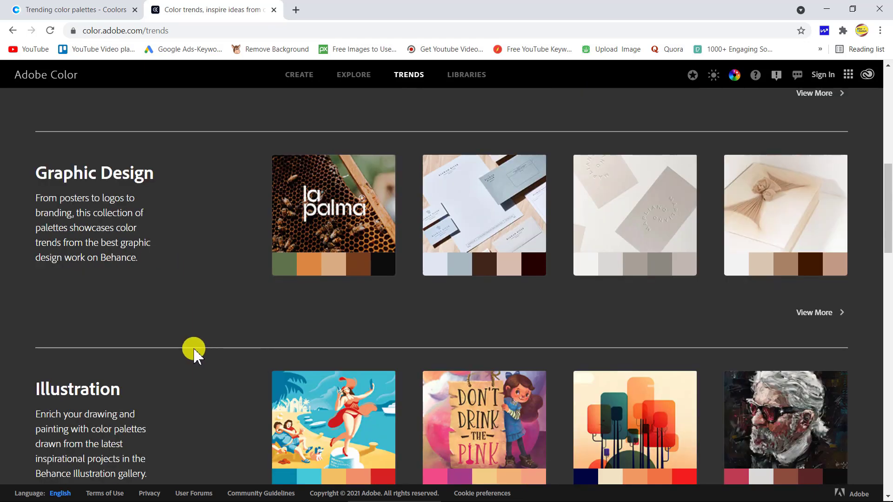
scroll(193, 355, "down", 2)
scroll(186, 350, "down", 1)
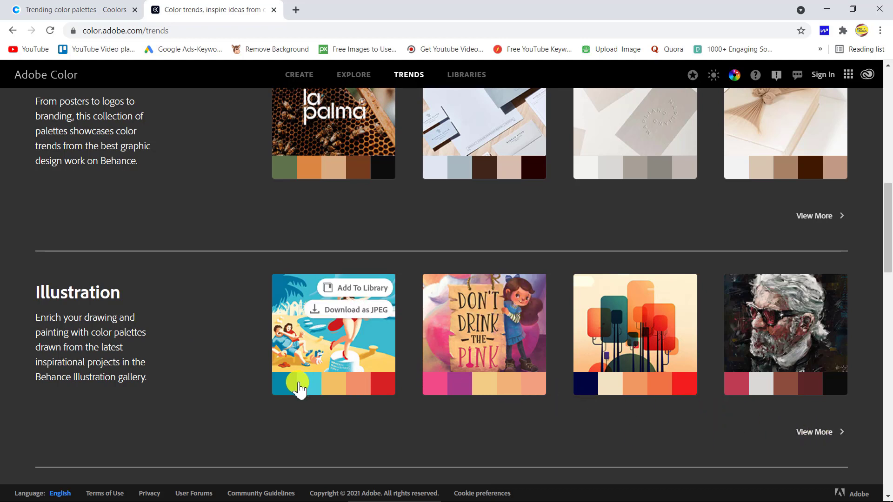
mouse_move(785, 425)
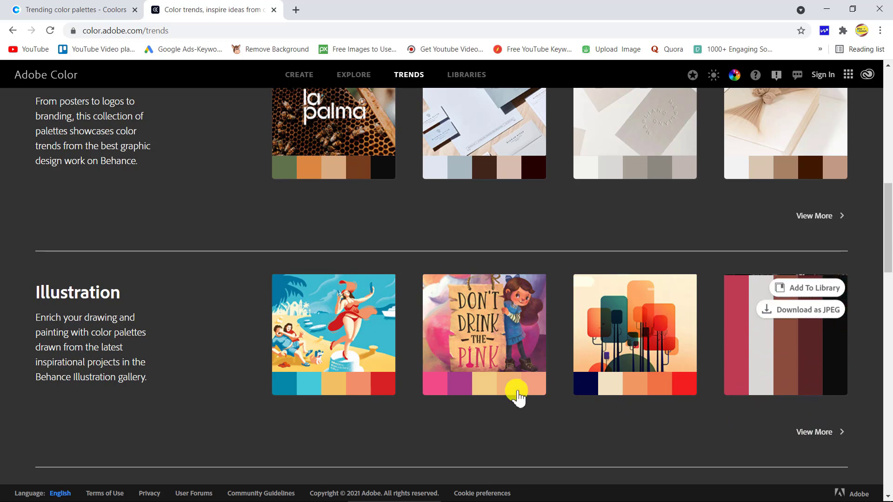
scroll(190, 333, "up", 3)
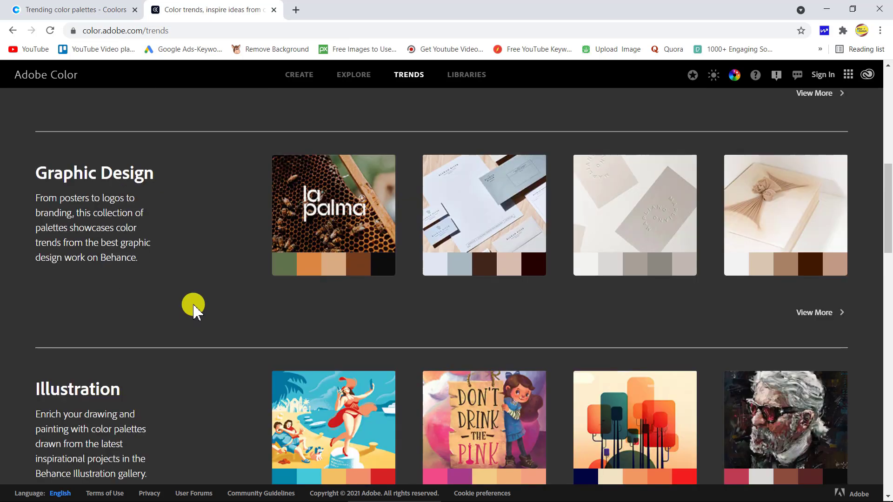
scroll(192, 306, "up", 1)
scroll(193, 307, "up", 2)
scroll(193, 307, "up", 1)
scroll(193, 307, "up", 1)
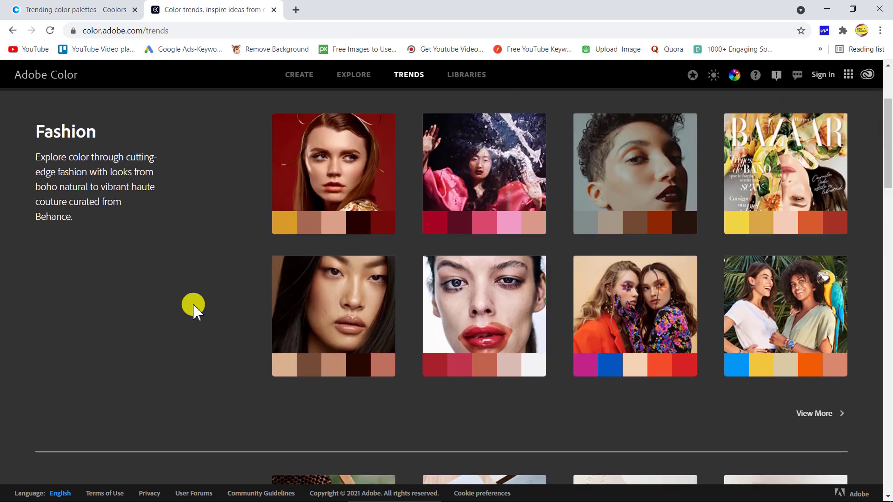
scroll(194, 308, "up", 2)
scroll(194, 307, "up", 1)
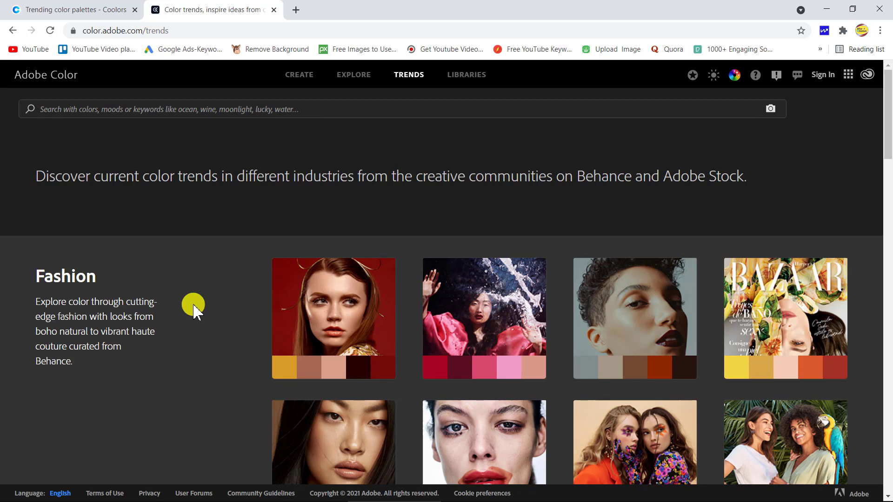
Search Adobe Color for 'educational' and browse the five-colour palette results.
left_click(299, 110)
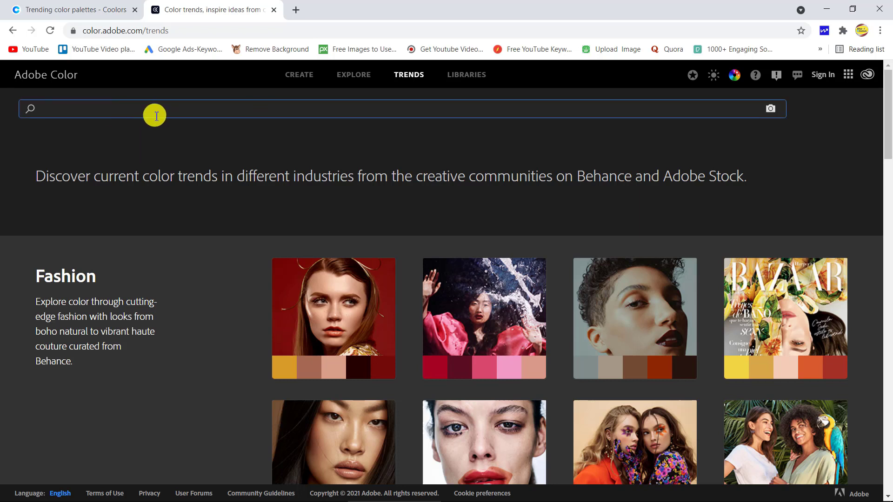
type("educational")
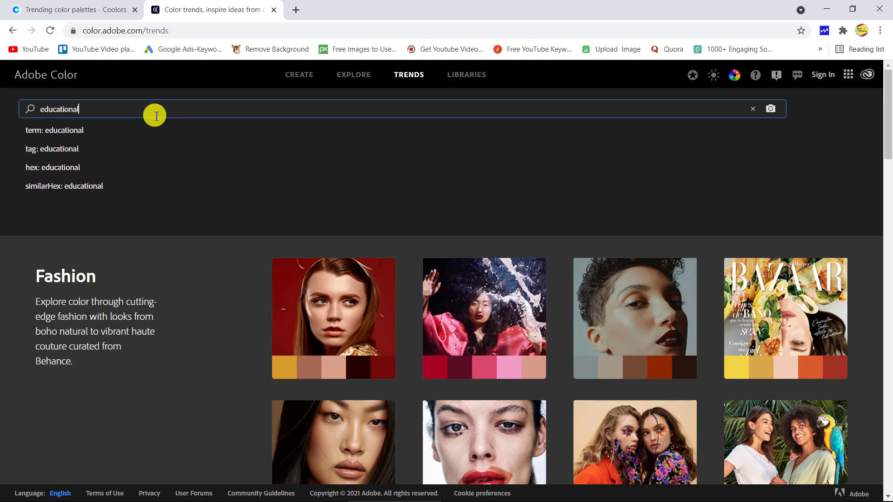
key("Return")
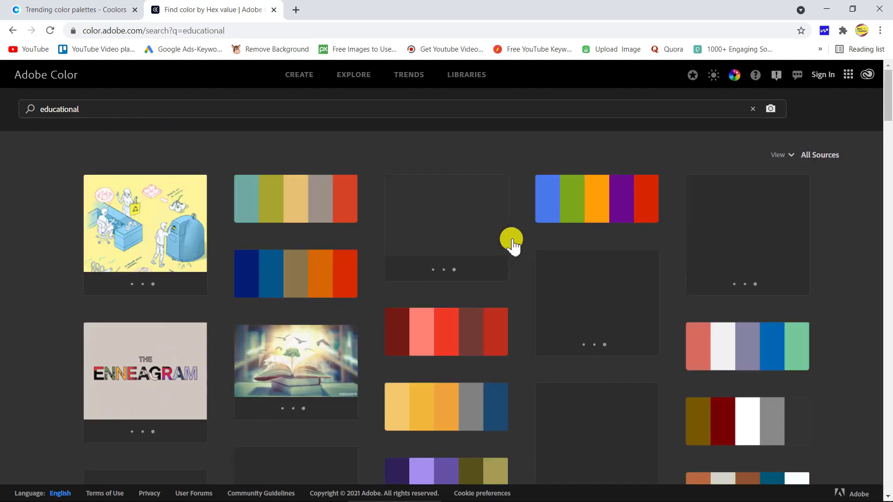
scroll(524, 245, "down", 1)
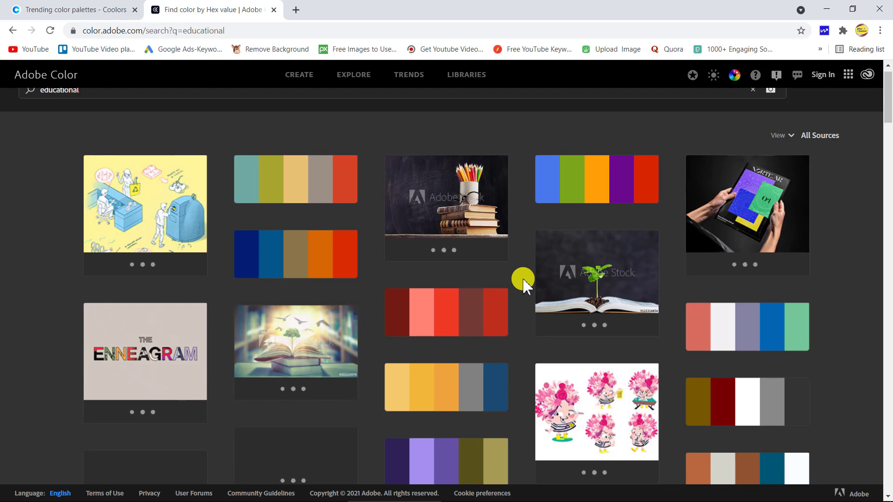
scroll(523, 283, "down", 1)
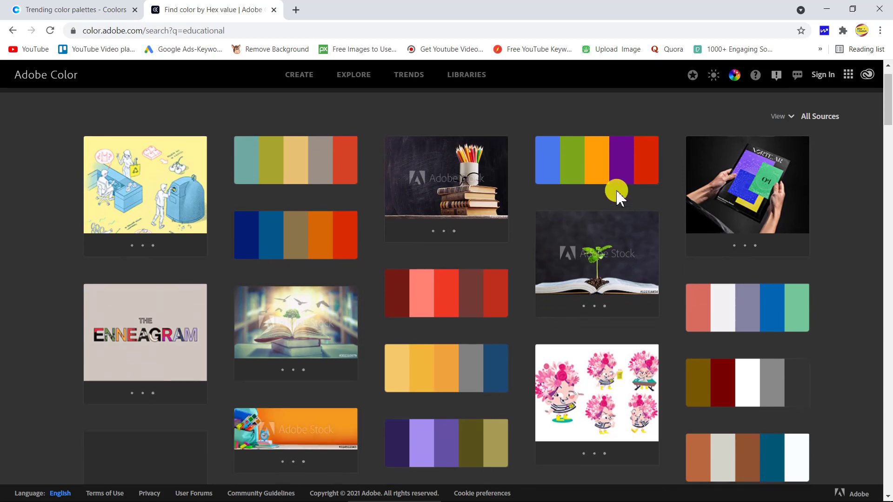
scroll(707, 316, "down", 2)
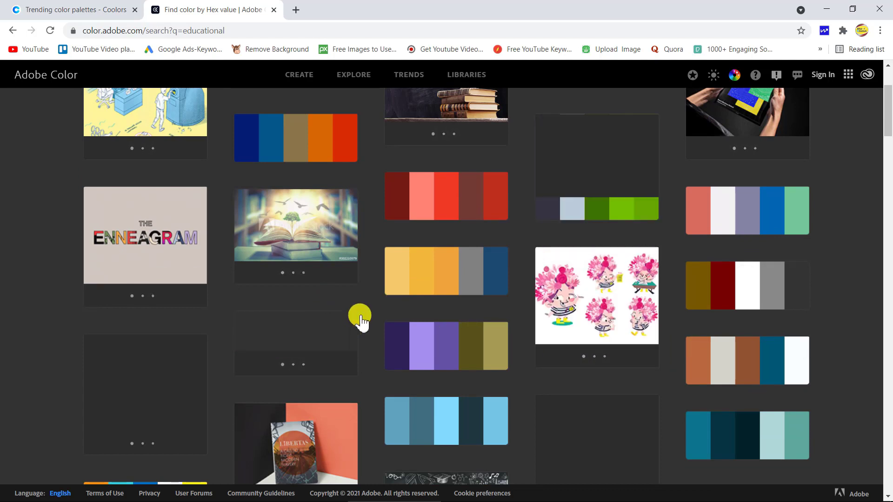
scroll(534, 320, "down", 1)
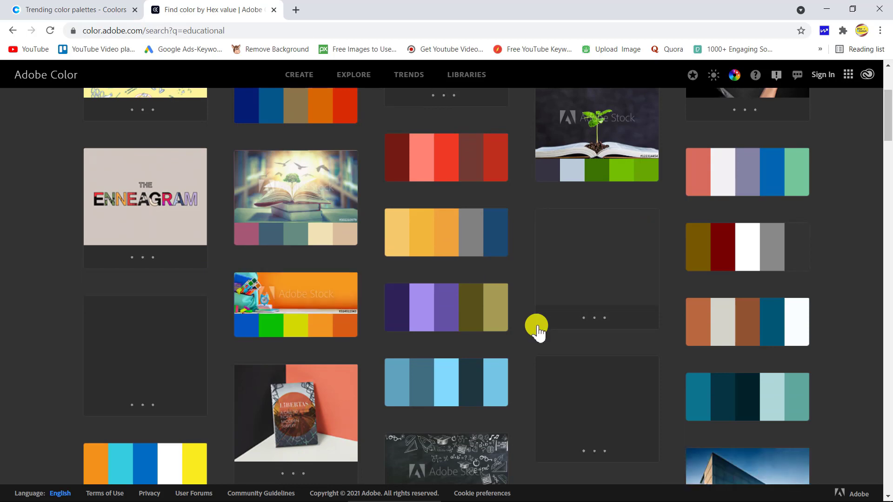
scroll(534, 326, "down", 10)
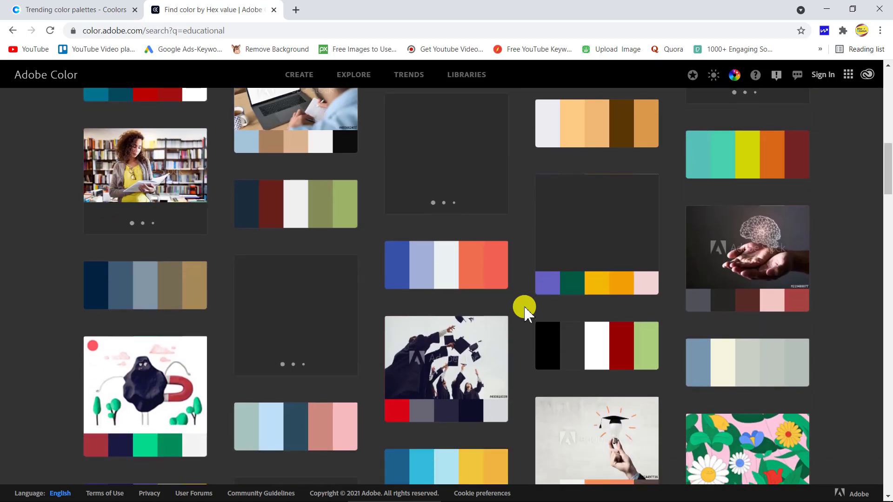
scroll(525, 314, "down", 1)
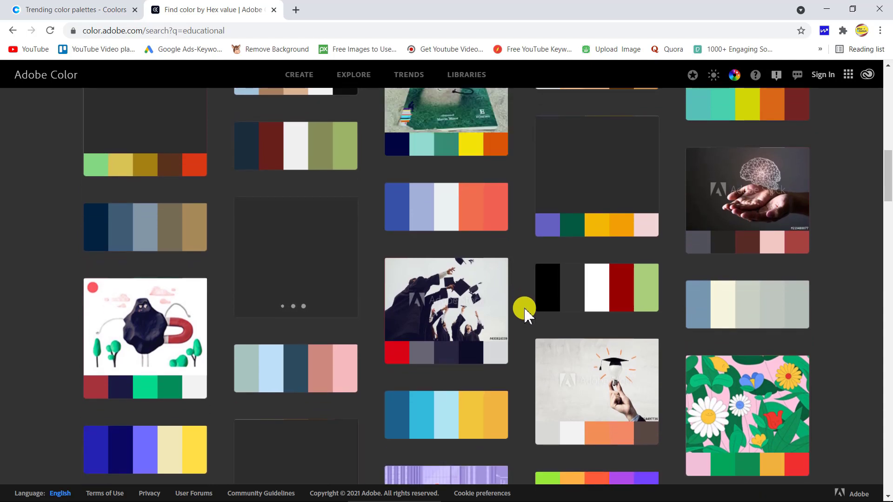
scroll(524, 314, "up", 2)
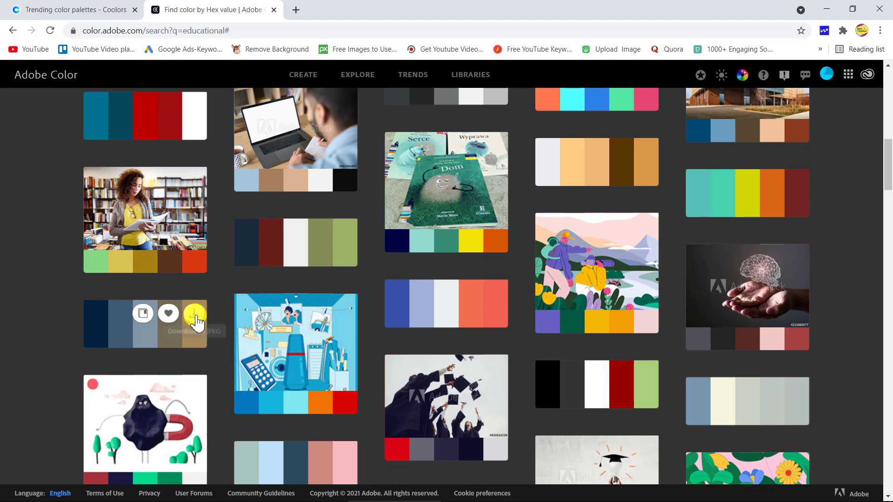
Start downloading the blue and gold palette, then cancel it.
left_click(195, 320)
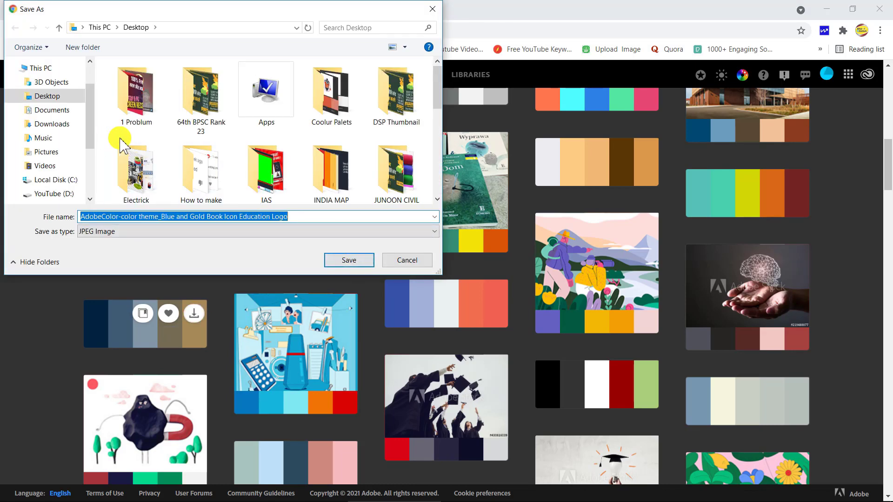
left_click(411, 261)
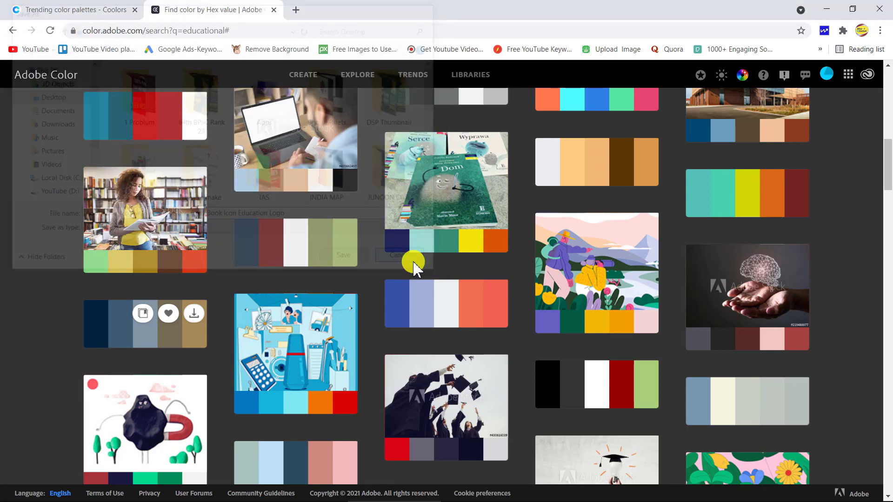
scroll(627, 223, "up", 1)
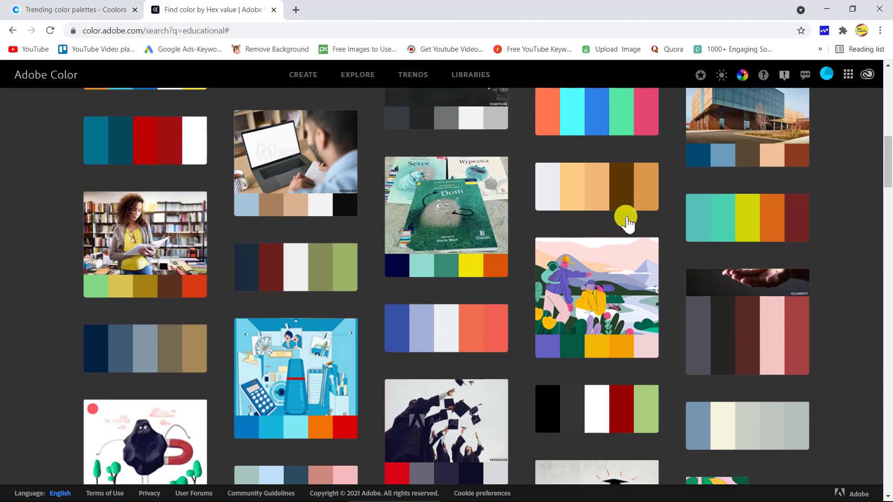
scroll(627, 223, "up", 1)
scroll(623, 213, "up", 2)
scroll(623, 213, "up", 1)
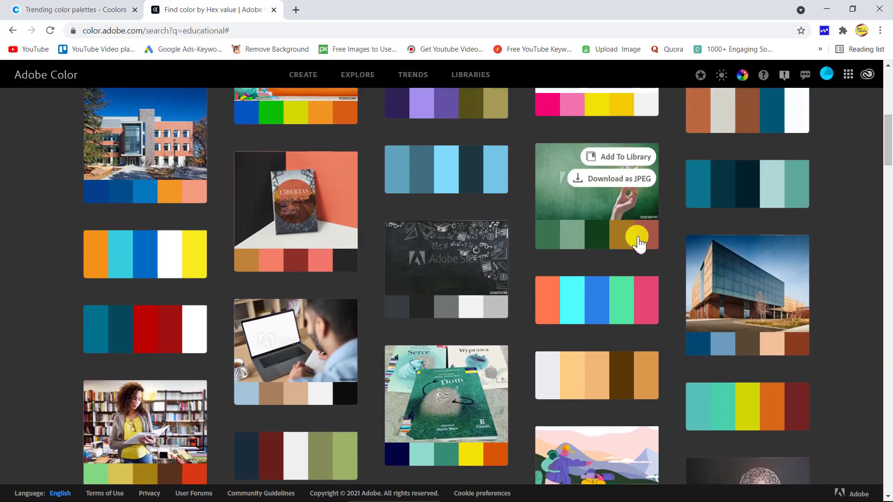
mouse_move(596, 196)
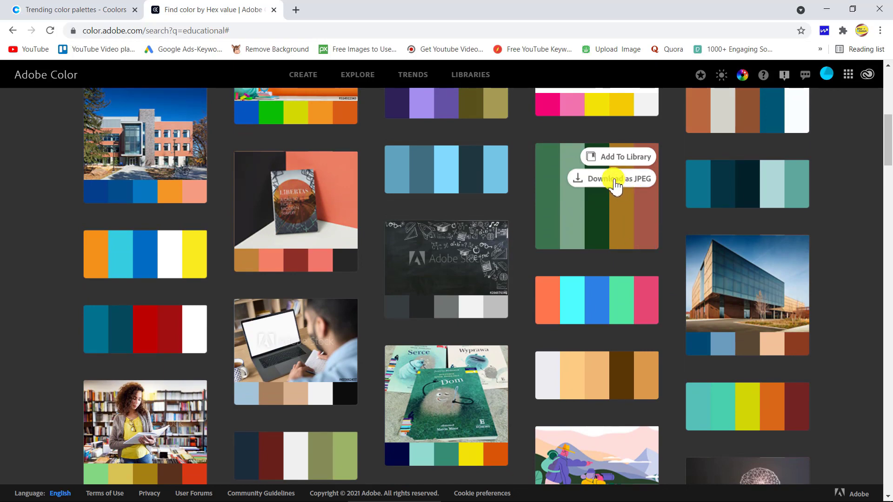
Save the green lightbulb-on-chalkboard palette to the Desktop as a JPEG.
left_click(616, 181)
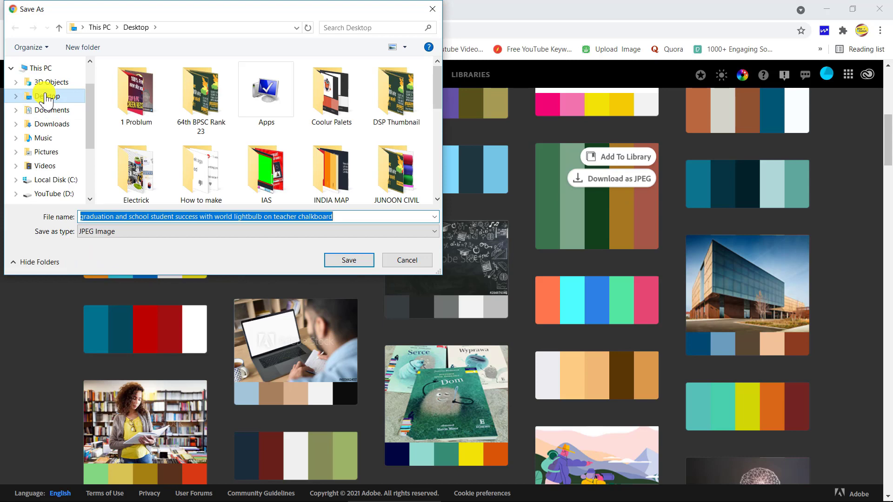
left_click(46, 96)
left_click(356, 263)
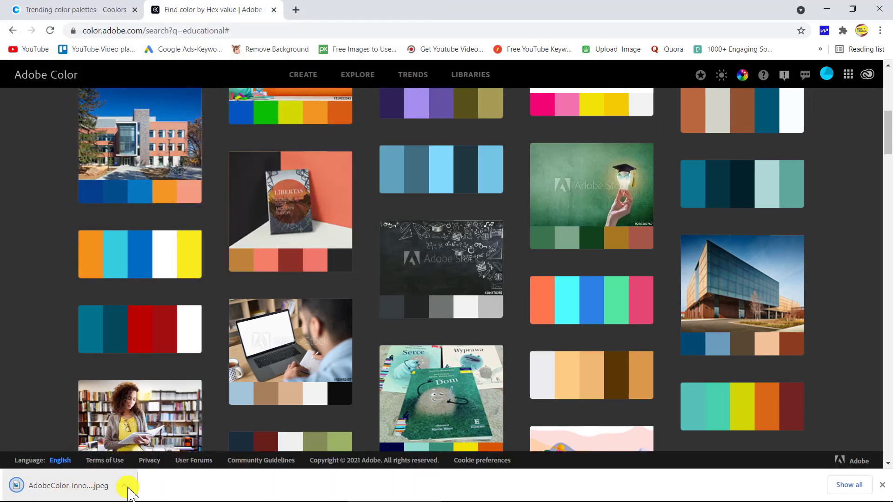
Close the Photos viewer of the green palette JPEG, leaving Coolors' trending palettes visible.
left_click(95, 8)
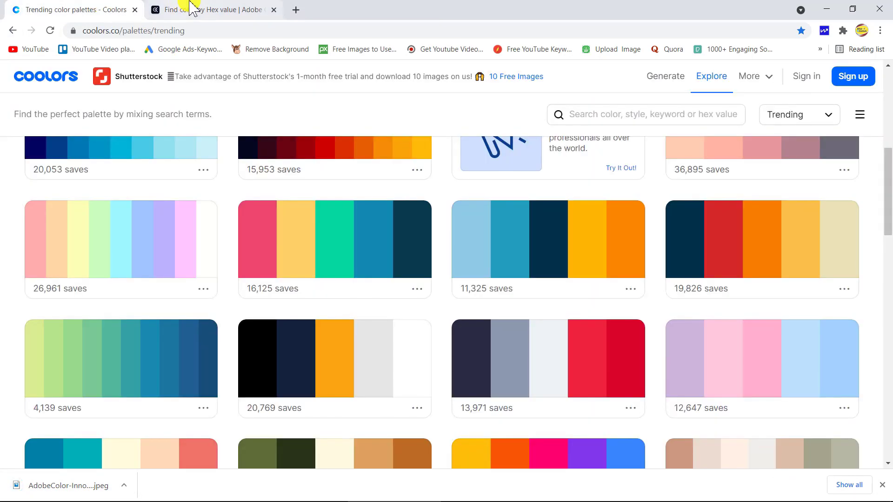
left_click(190, 8)
left_click(114, 8)
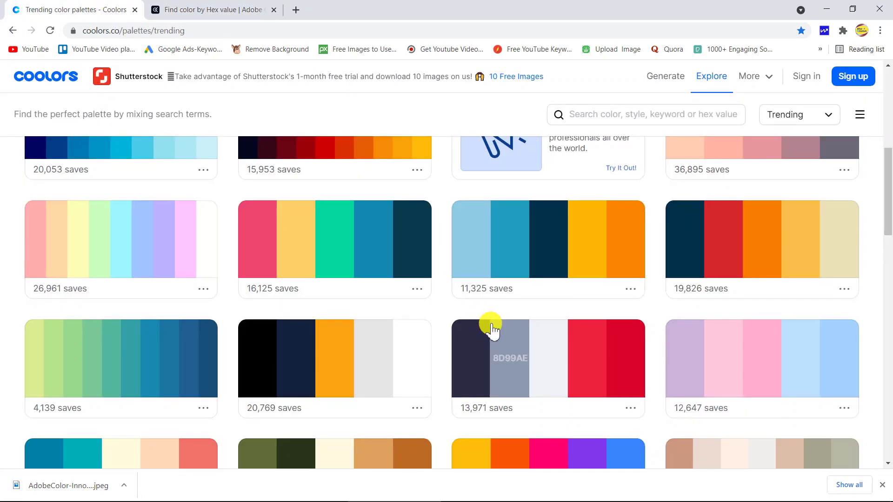
scroll(492, 331, "down", 1)
scroll(492, 331, "down", 2)
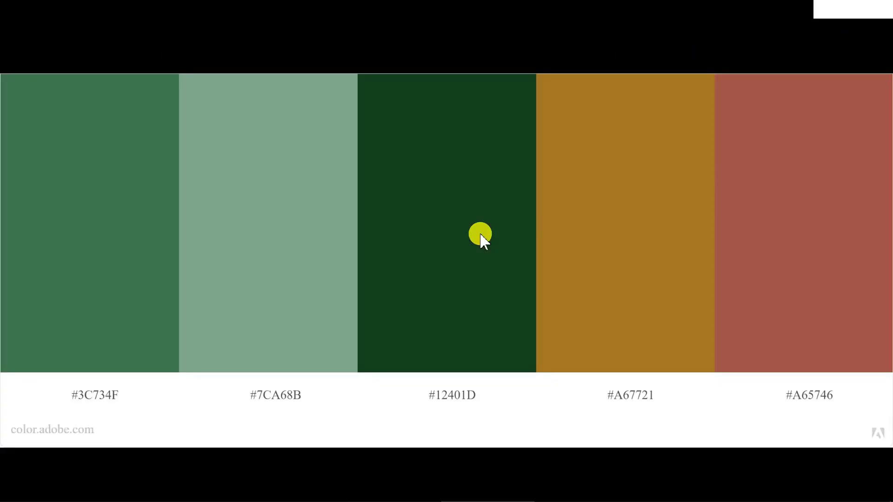
scroll(488, 254, "down", 1)
scroll(492, 267, "up", 2)
scroll(495, 277, "down", 1)
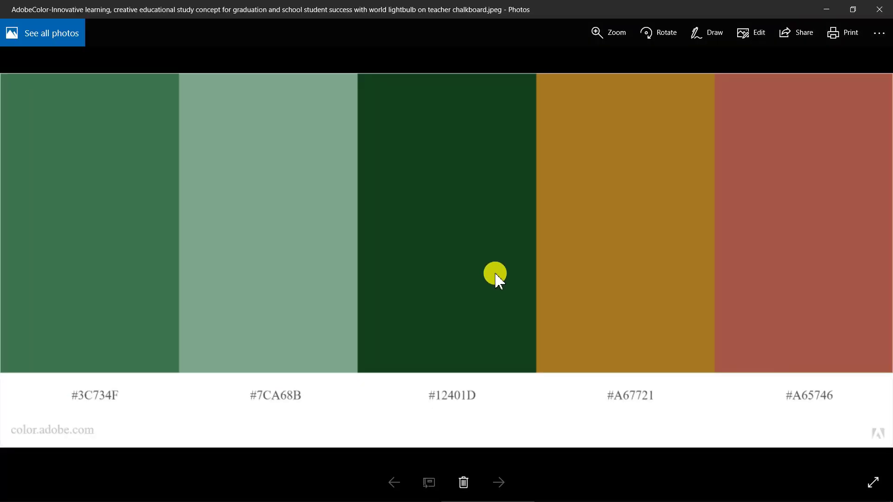
scroll(495, 275, "down", 1)
scroll(496, 275, "up", 1)
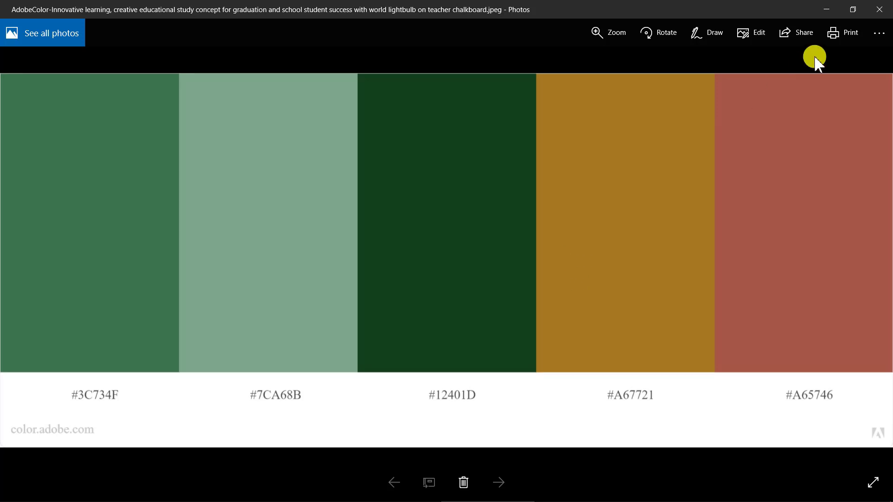
left_click(882, 13)
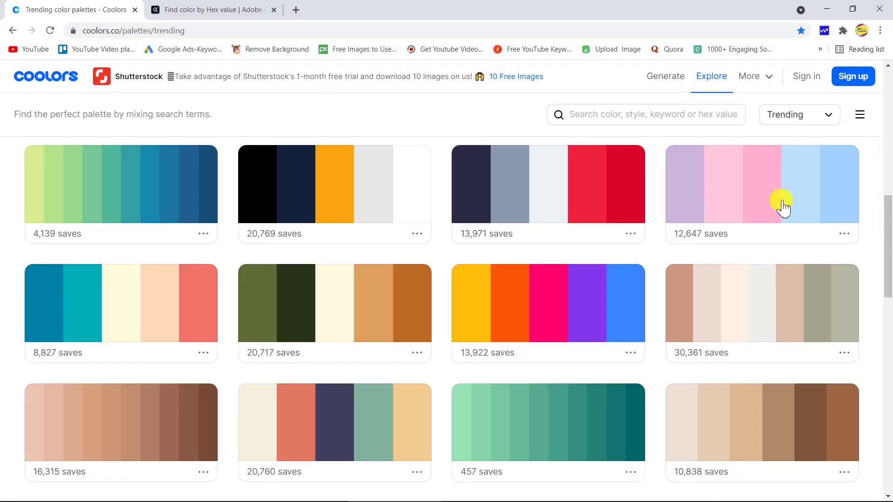
Close Chrome and return to the cover letter presentation in PowerPoint.
left_click(883, 12)
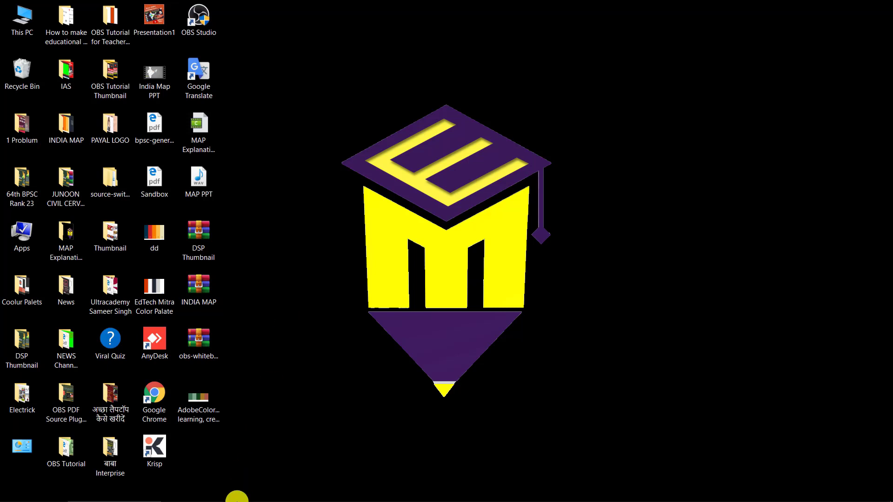
mouse_move(236, 499)
left_click(219, 491)
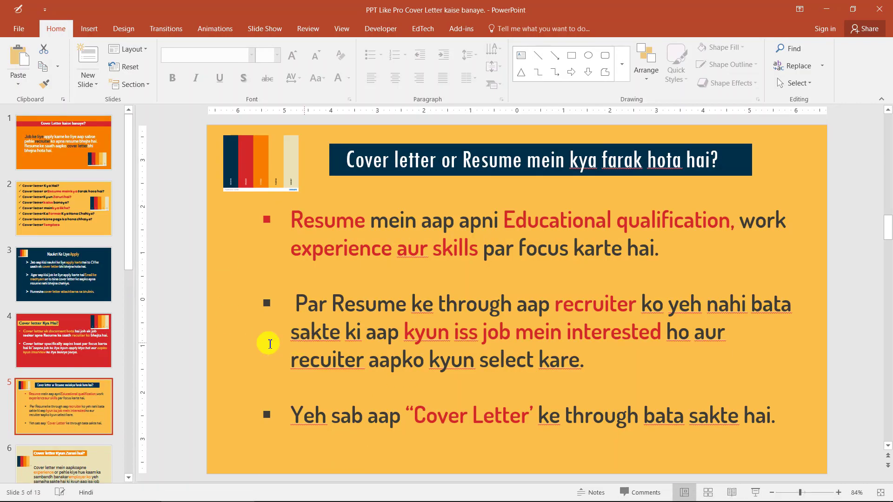
scroll(72, 335, "down", 1)
scroll(74, 327, "down", 2)
scroll(81, 337, "down", 2)
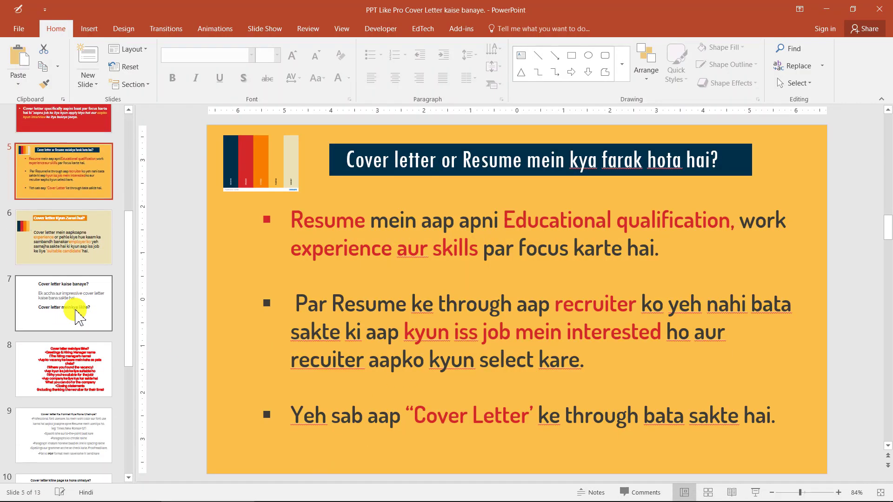
Look over slides 6 to 9 and settle on slide 7, 'Cover letter kaise banaye?'.
left_click(74, 309)
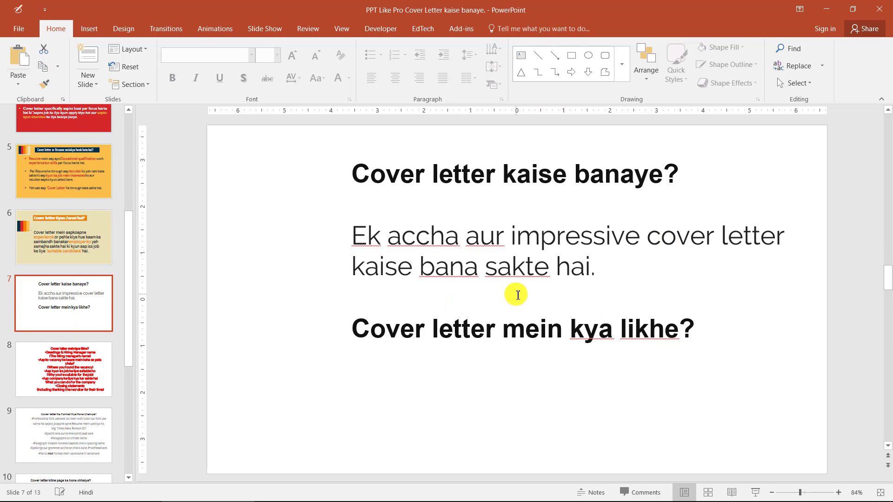
scroll(293, 279, "up", 1)
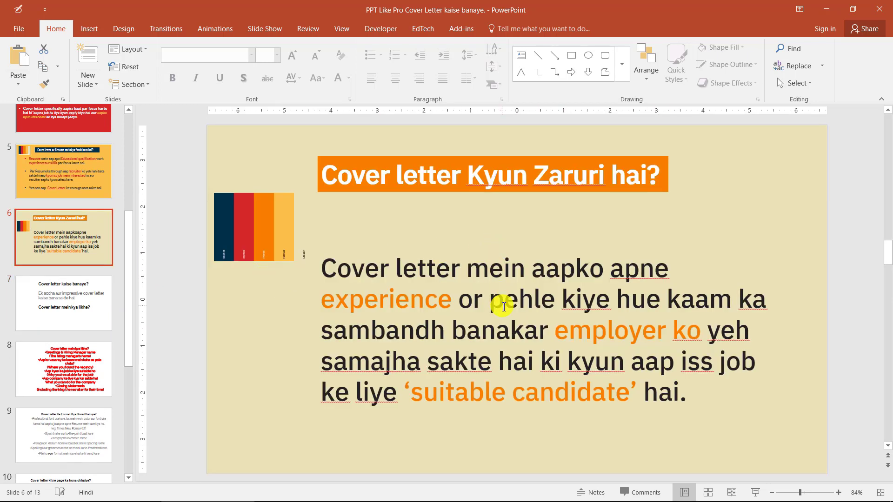
left_click(274, 226)
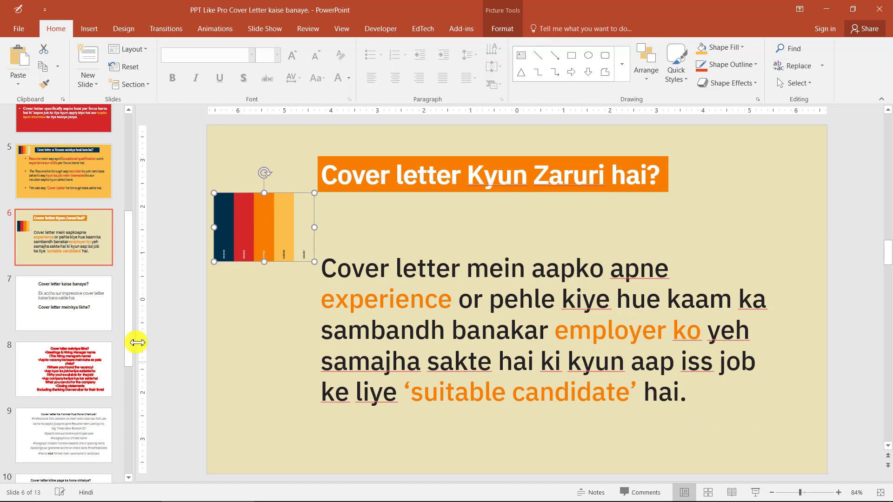
left_click(99, 305)
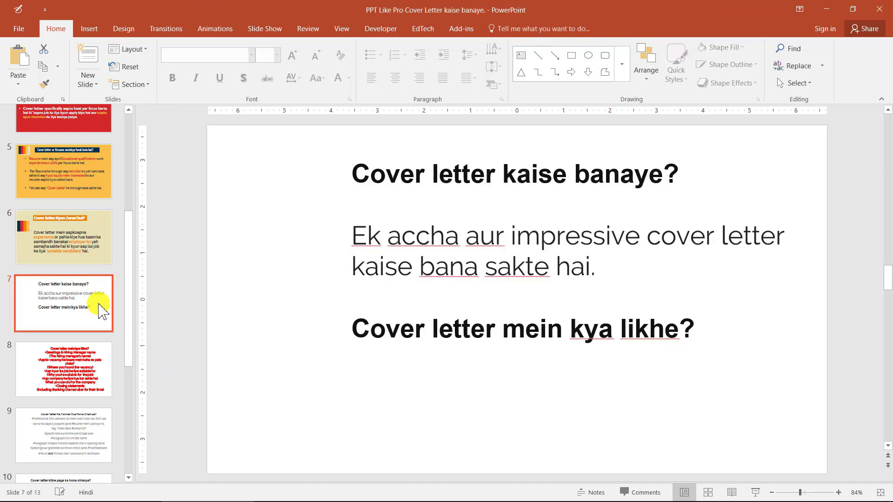
left_click(81, 374)
left_click(77, 436)
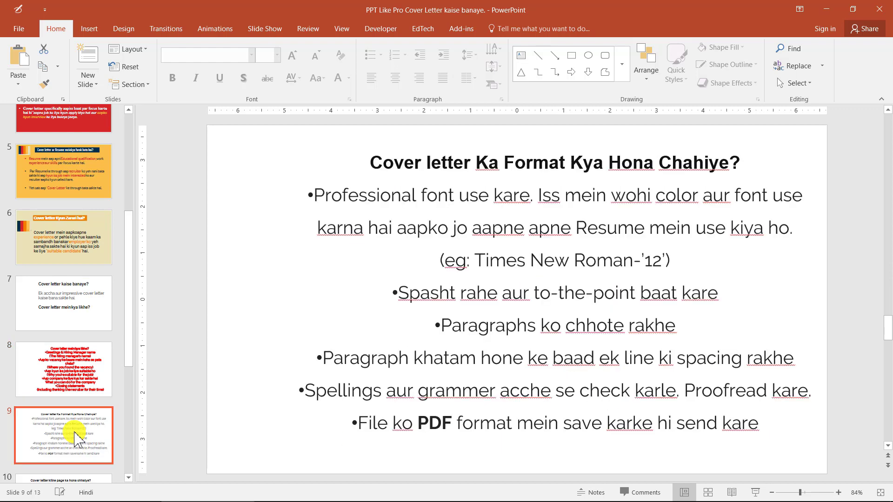
left_click(50, 311)
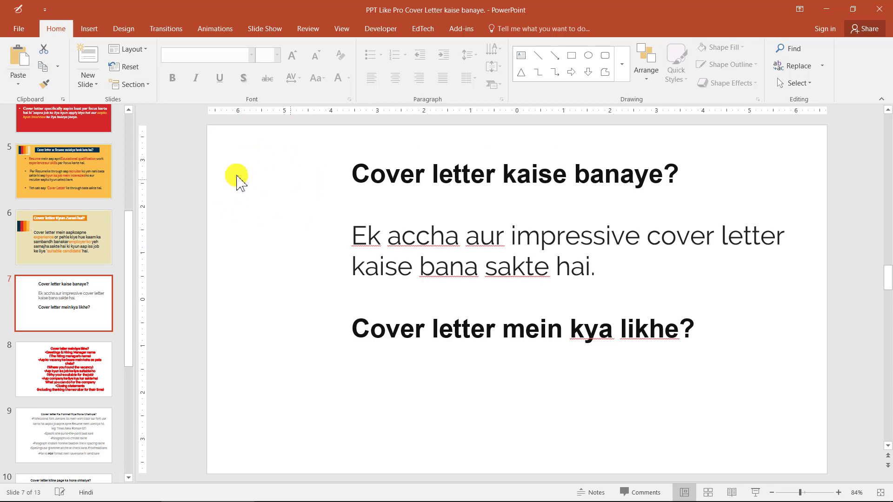
Insert the AdobeColor palette image from the Desktop onto slide 7.
left_click(95, 29)
left_click(103, 70)
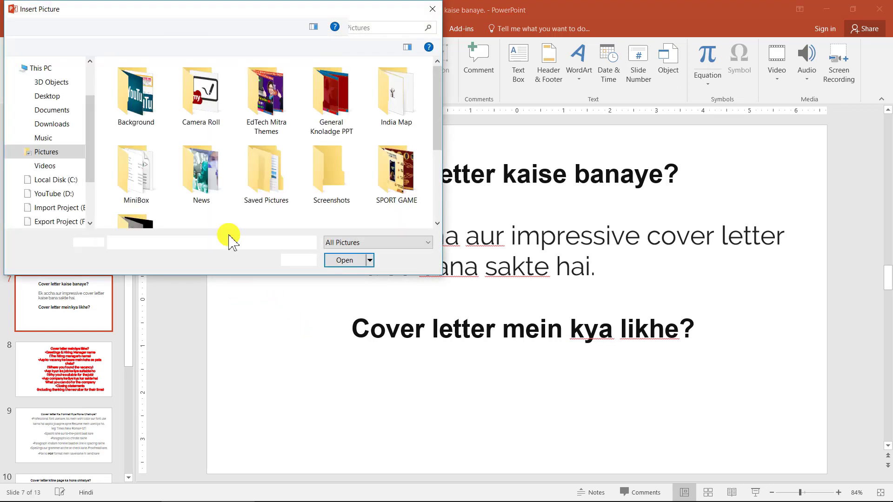
left_click(49, 96)
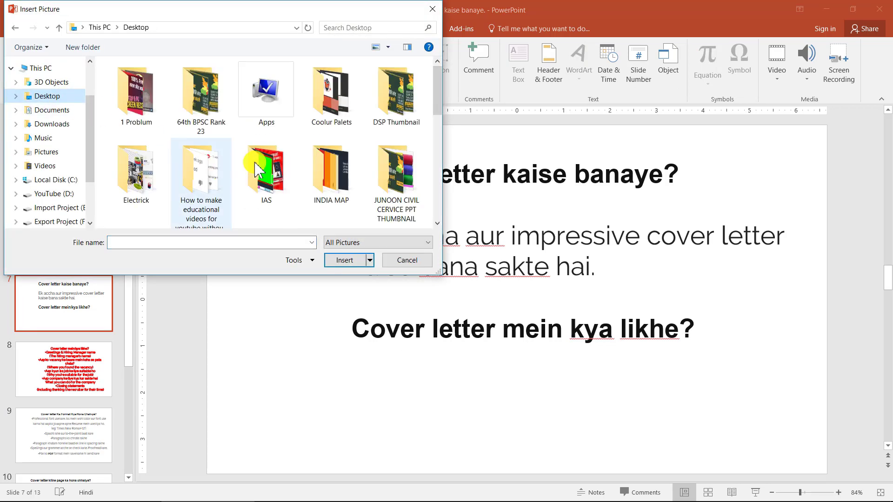
scroll(266, 170, "down", 2)
scroll(266, 170, "down", 5)
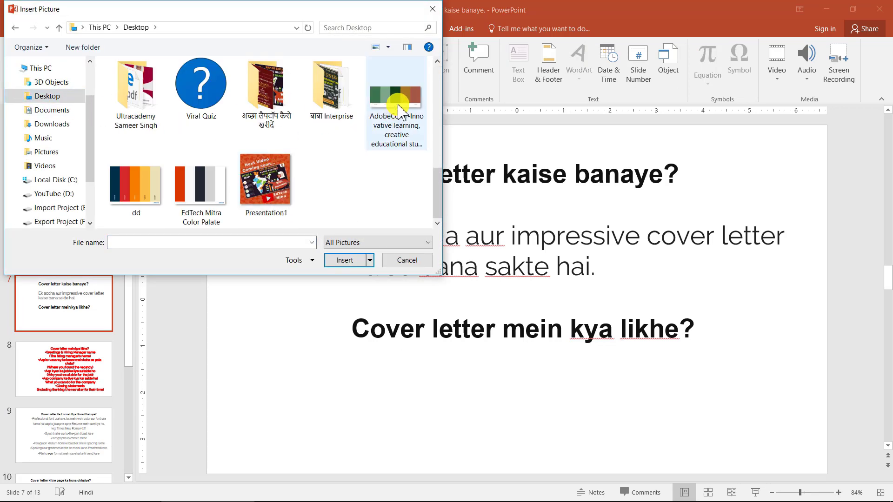
left_click(392, 126)
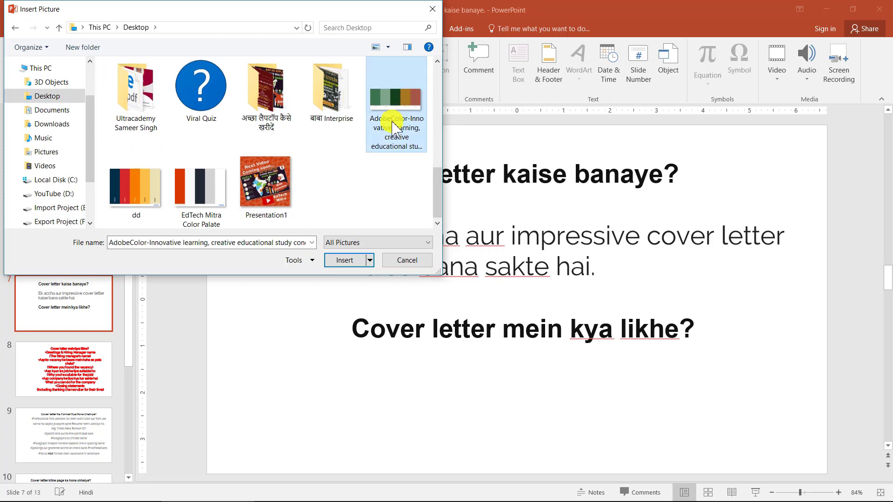
left_click(347, 261)
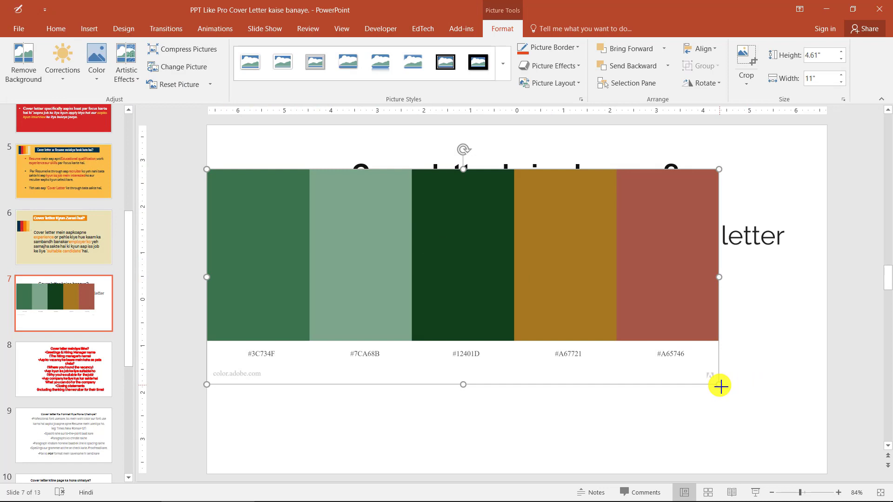
Shrink the palette image to about 3.83 × 1.61 inches and move it bottom-left.
left_click_drag(720, 386, 385, 244)
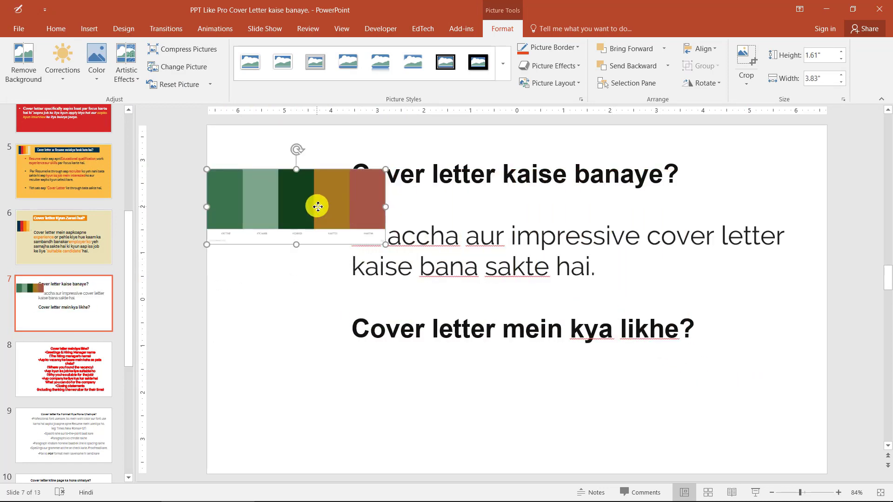
left_click_drag(318, 206, 337, 433)
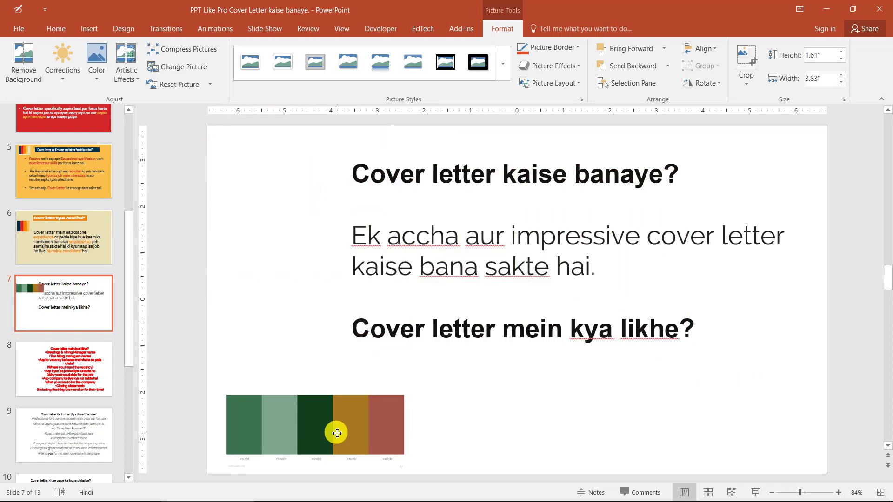
left_click(512, 415)
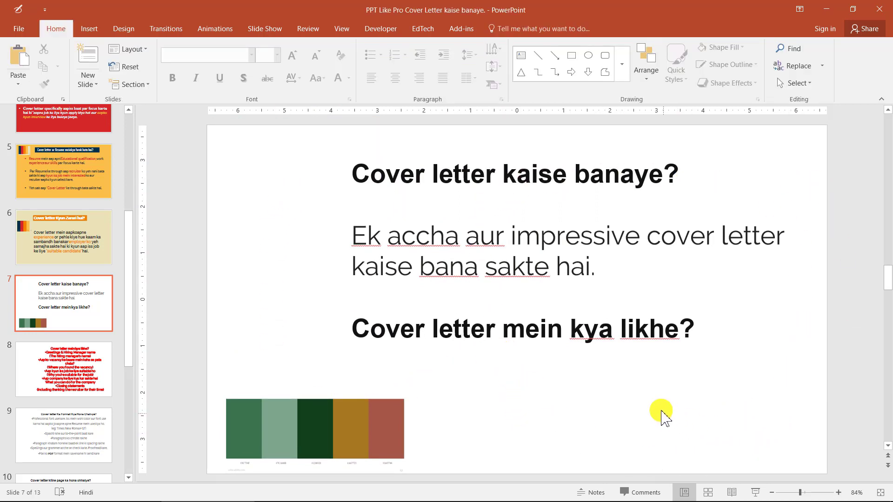
Fill slide 7's background with the palette's dark green via the Format Background eyedropper.
right_click(627, 392)
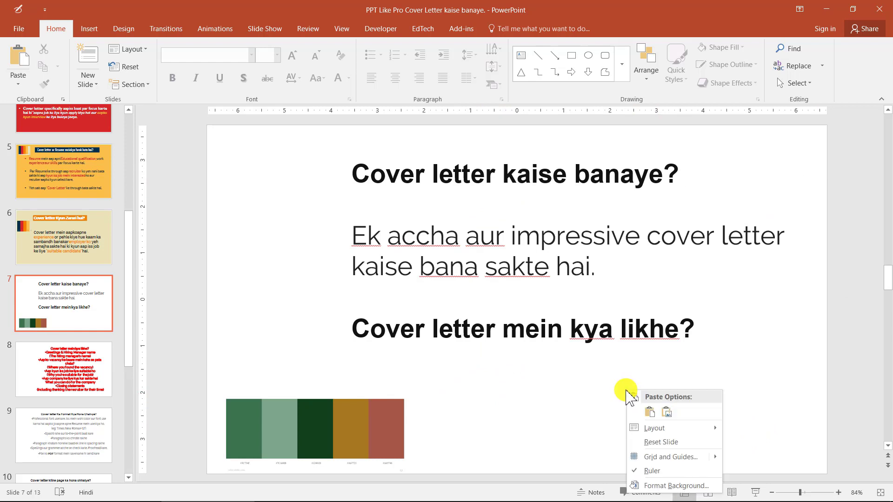
left_click(749, 156)
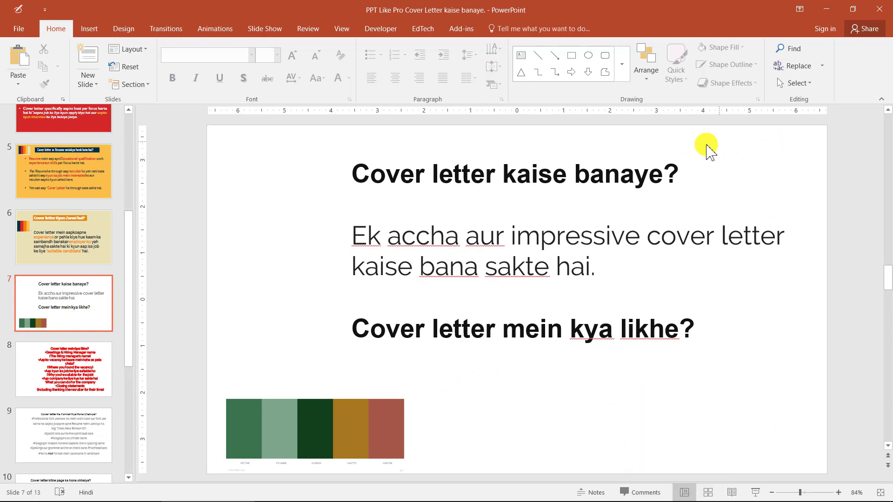
right_click(718, 147)
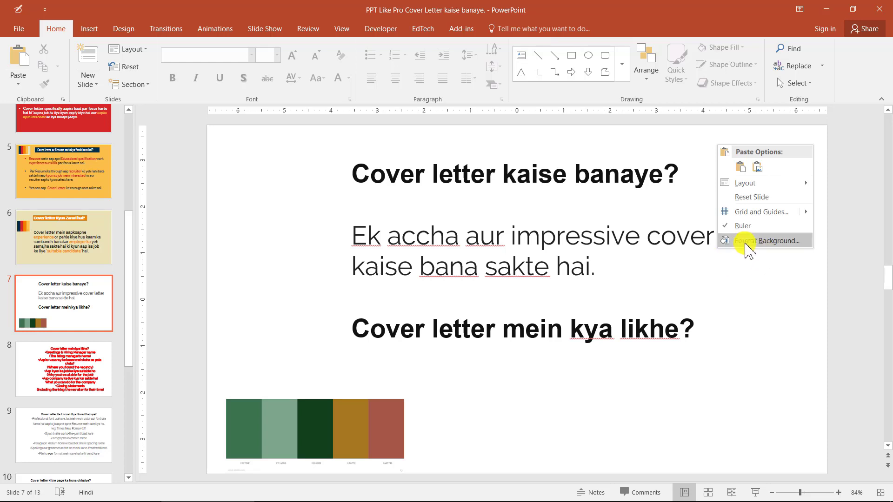
left_click(757, 254)
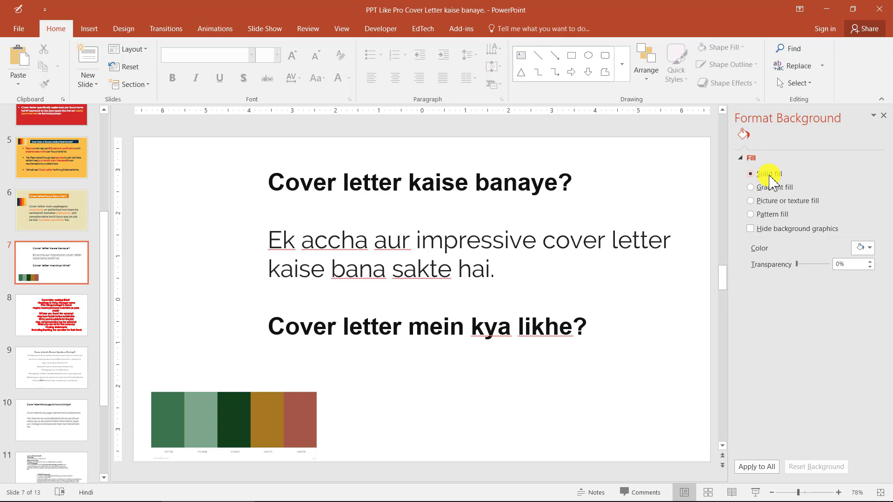
left_click(870, 249)
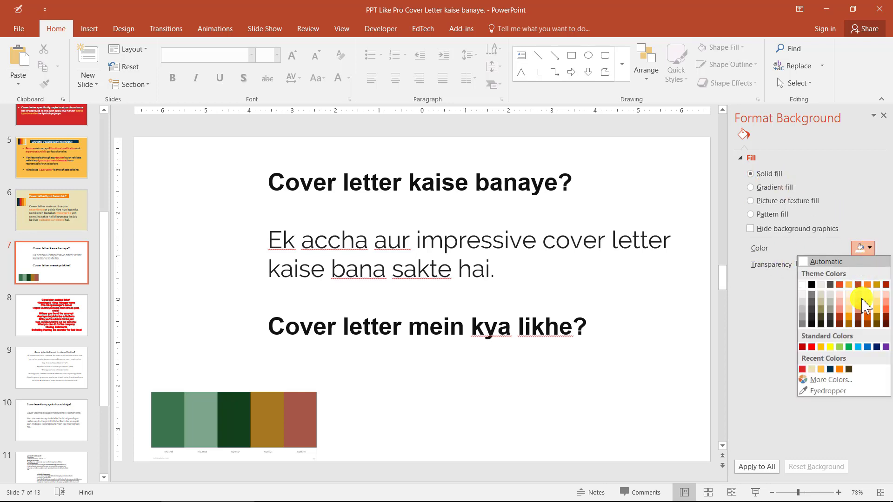
left_click(829, 393)
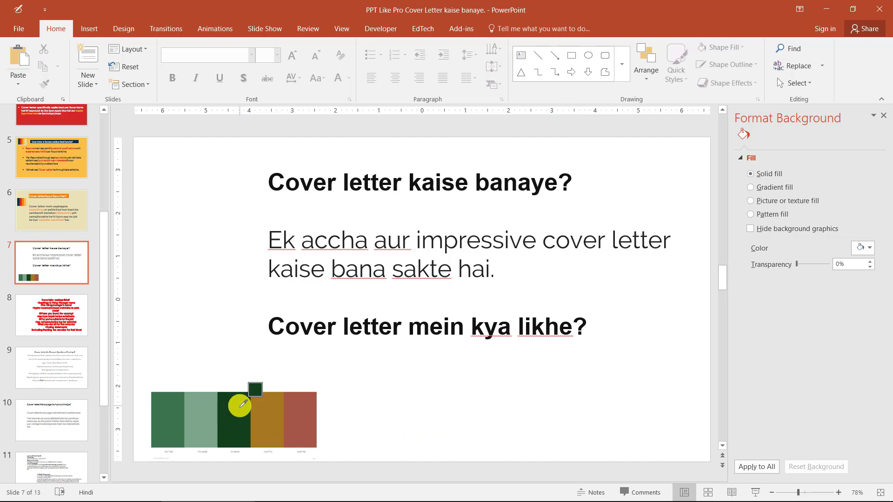
left_click(240, 404)
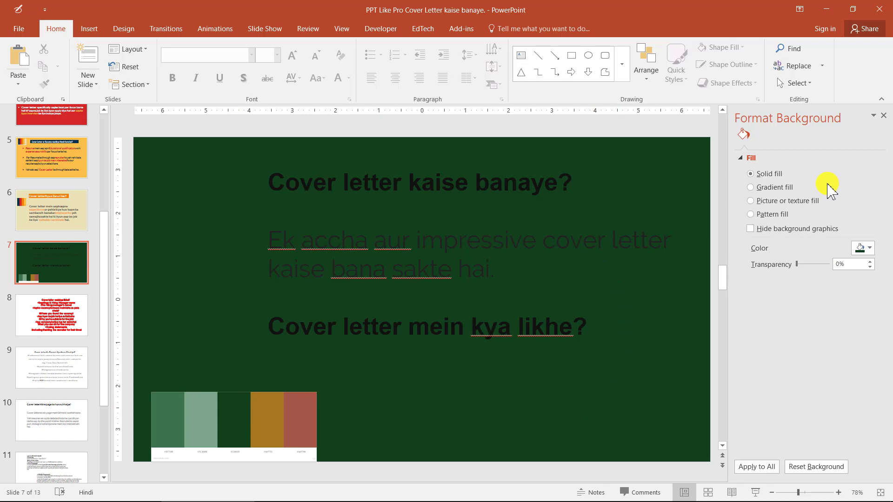
left_click(885, 115)
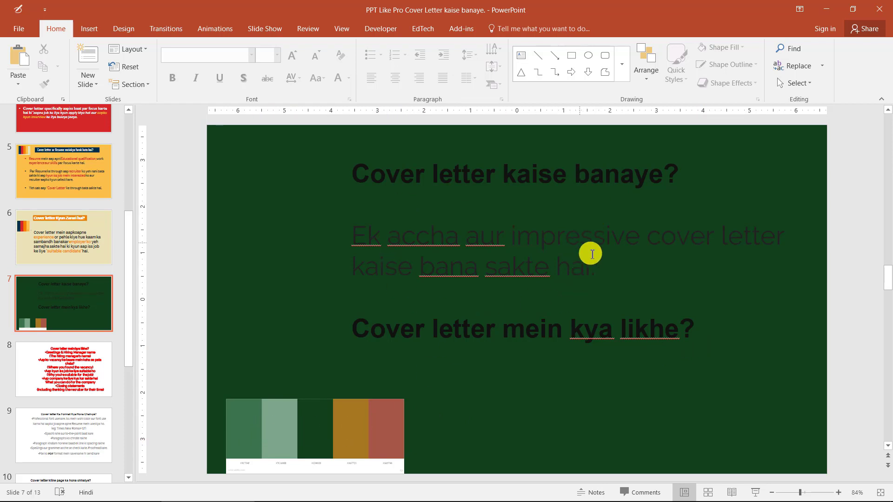
Colour the title 'Cover letter kaise banaye?' ochre, sampled from the palette image.
triple_click(685, 185)
left_click(674, 196)
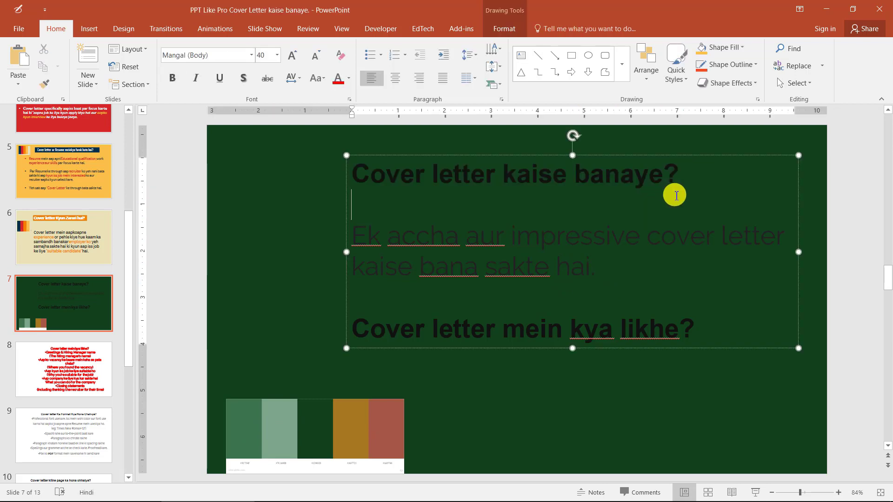
left_click_drag(684, 175, 352, 168)
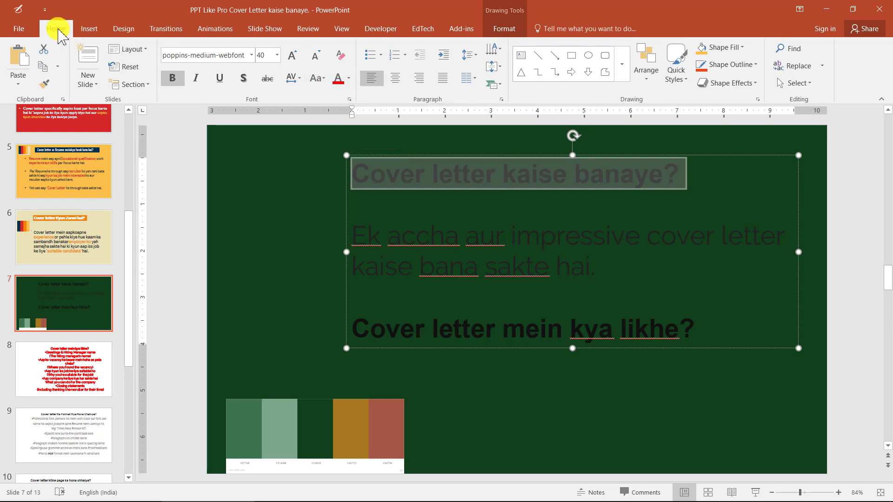
left_click(349, 79)
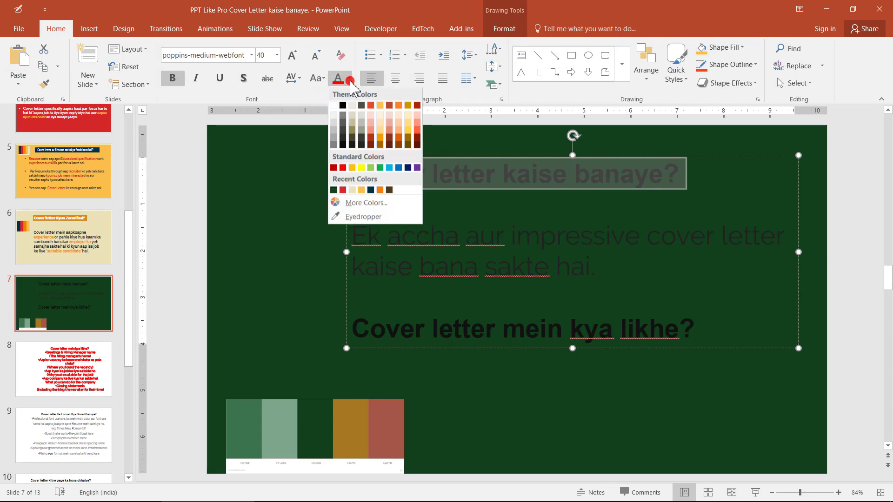
left_click(367, 216)
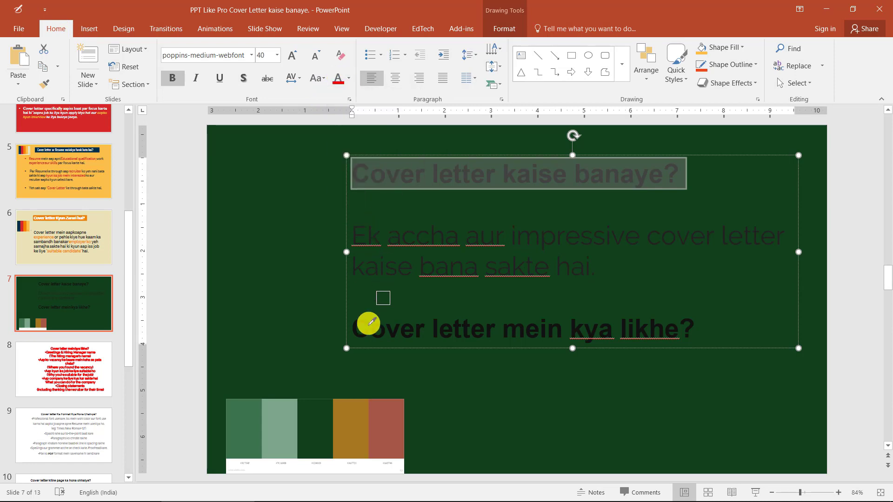
left_click(354, 414)
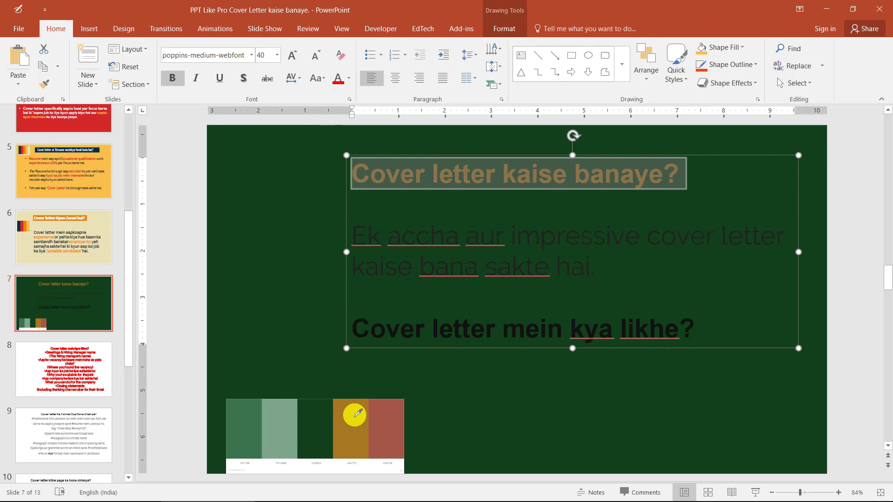
Select the body line 'Cover letter mein kya likhe?'.
left_click(669, 272)
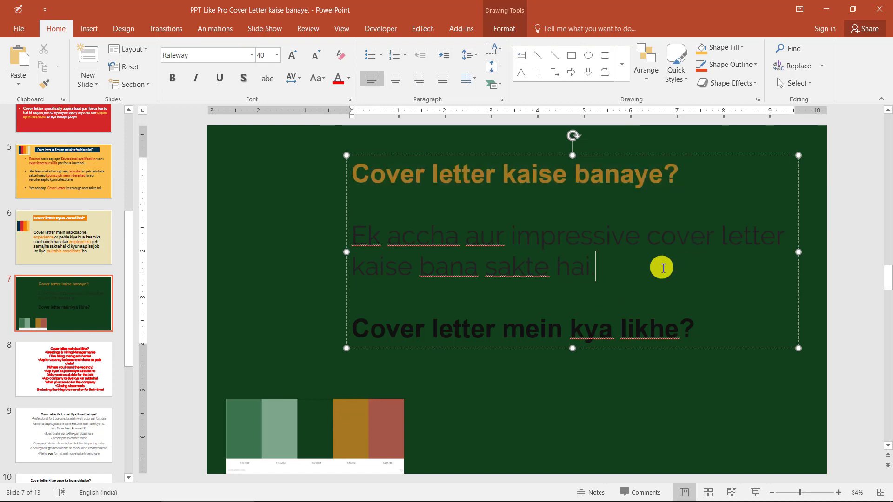
left_click(723, 323)
mouse_move(681, 316)
left_mouse_down()
mouse_move(573, 267)
mouse_move(372, 225)
left_mouse_up()
Colour the 'Ek accha' body sentence light green, sampled from the palette image.
left_click(586, 266)
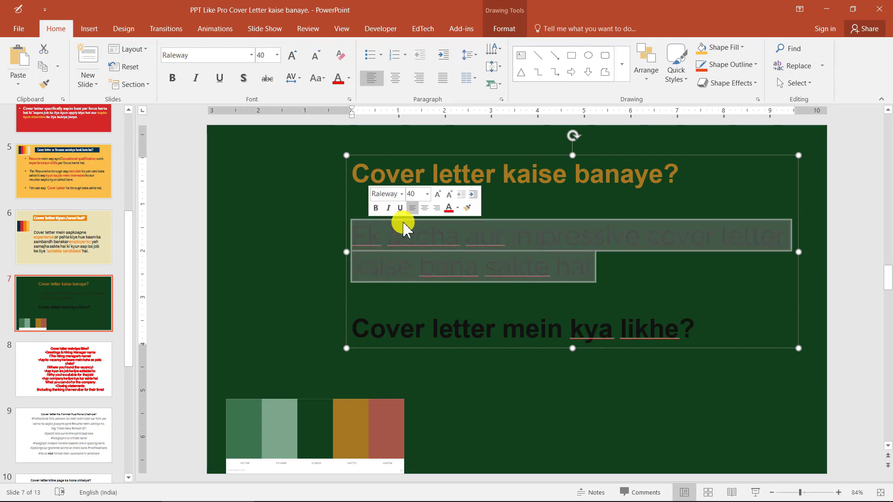
left_click(350, 79)
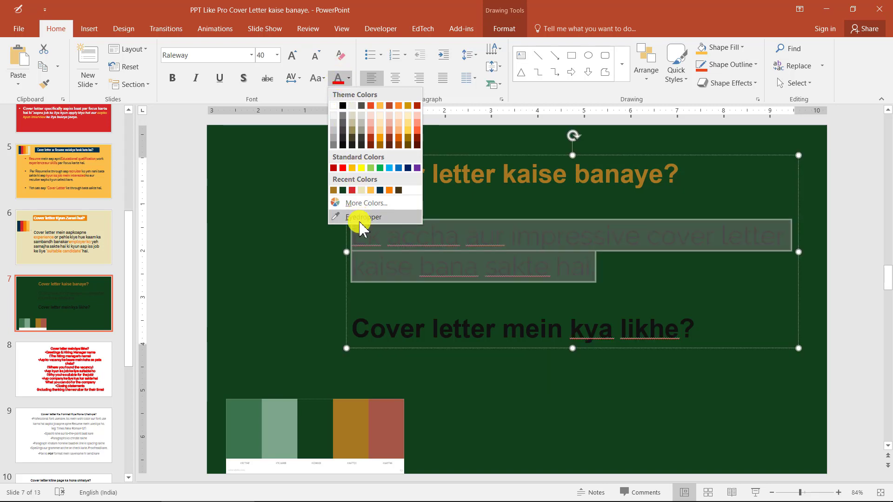
left_click(362, 218)
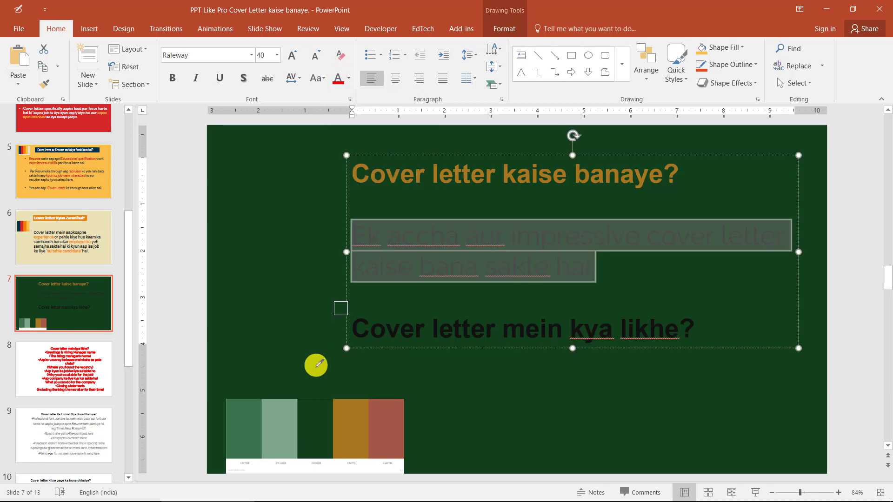
left_click(281, 407)
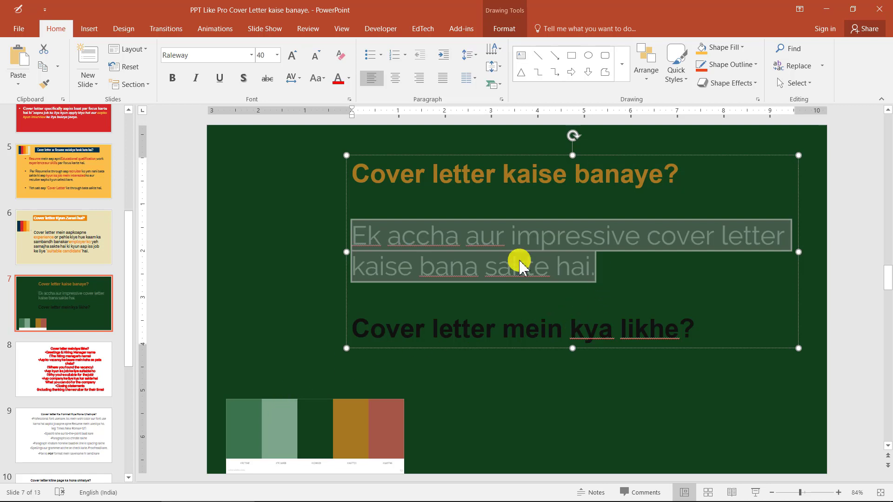
Colour the 'Cover letter mein kya likhe?' line rust red, sampled from the palette image.
left_click_drag(697, 336, 364, 323)
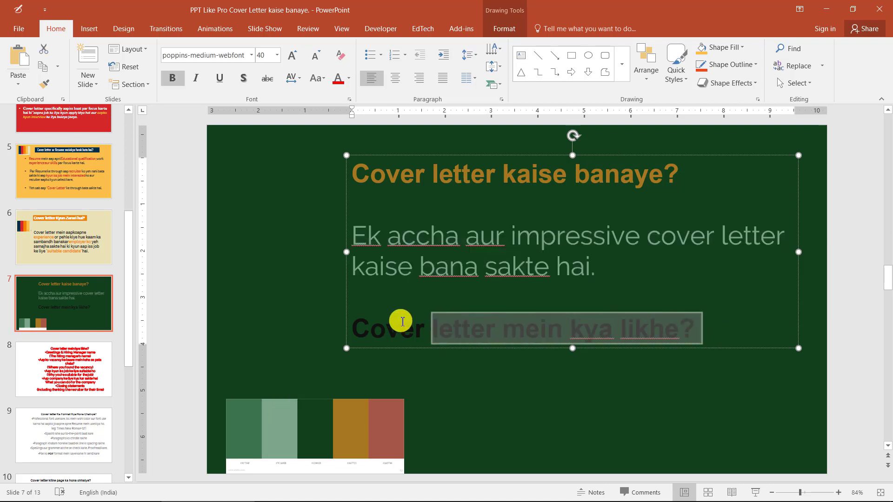
left_click(349, 79)
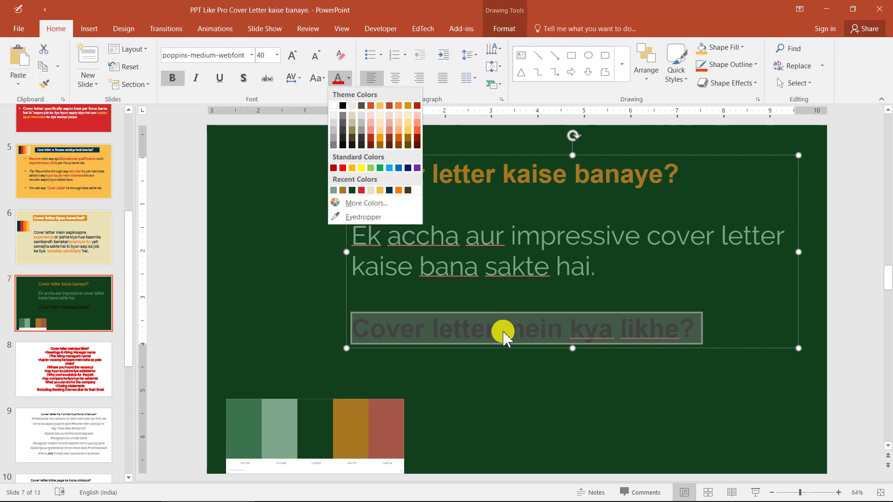
left_click(364, 216)
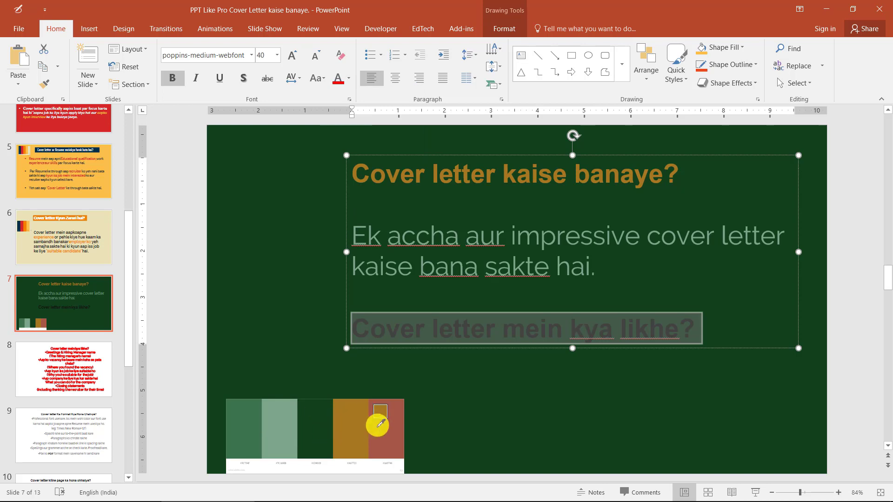
left_click(401, 415)
left_click(488, 414)
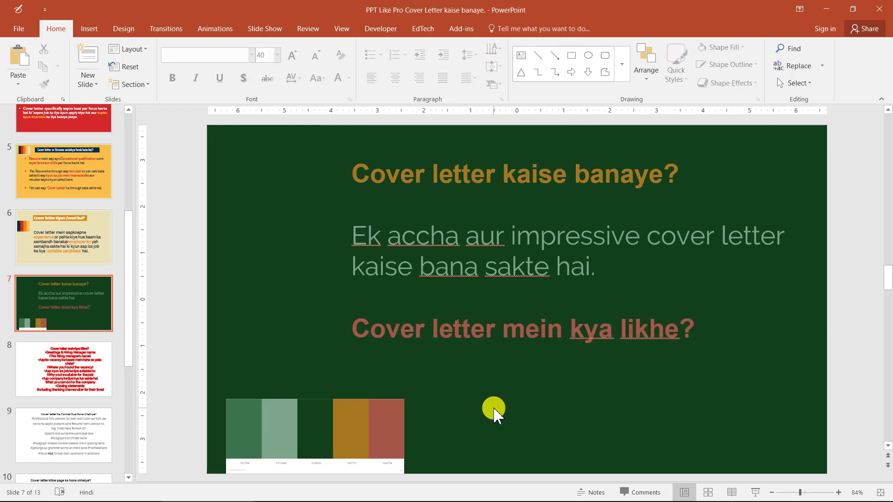
Enlarge all the text in the box from 40 to 54 pt.
left_click_drag(704, 331, 381, 168)
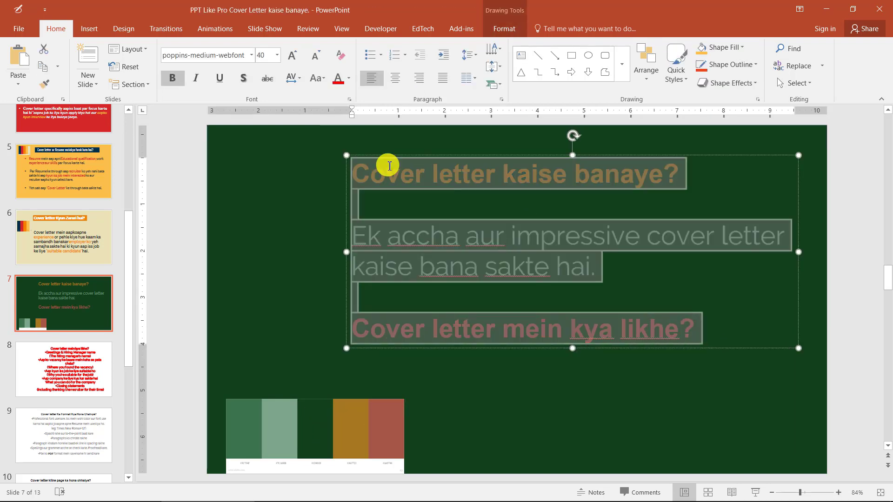
left_click(292, 55)
left_click(292, 55)
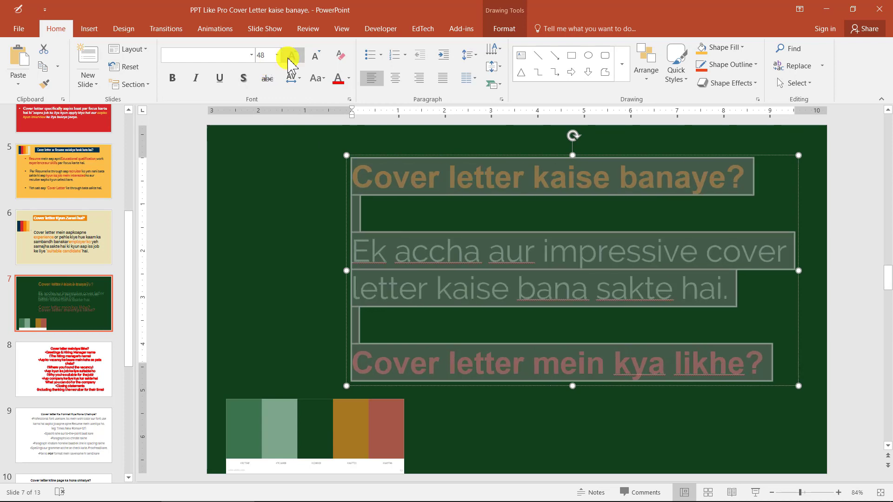
left_click(292, 54)
Widen the text box to the left and shift it up and right.
left_click_drag(346, 324, 233, 302)
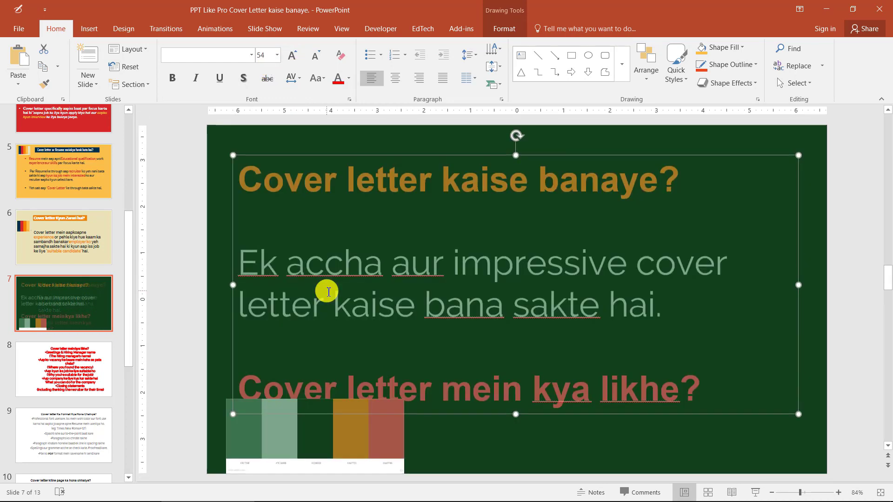
left_click_drag(610, 157, 624, 147)
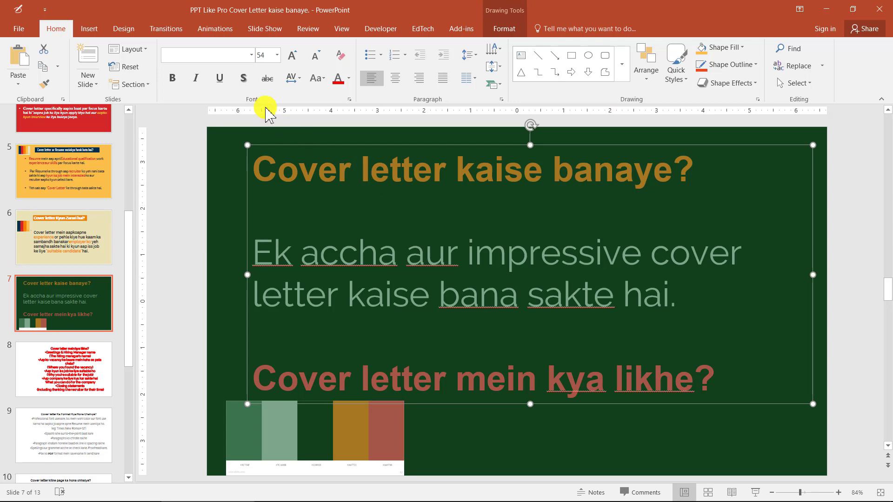
left_click(251, 55)
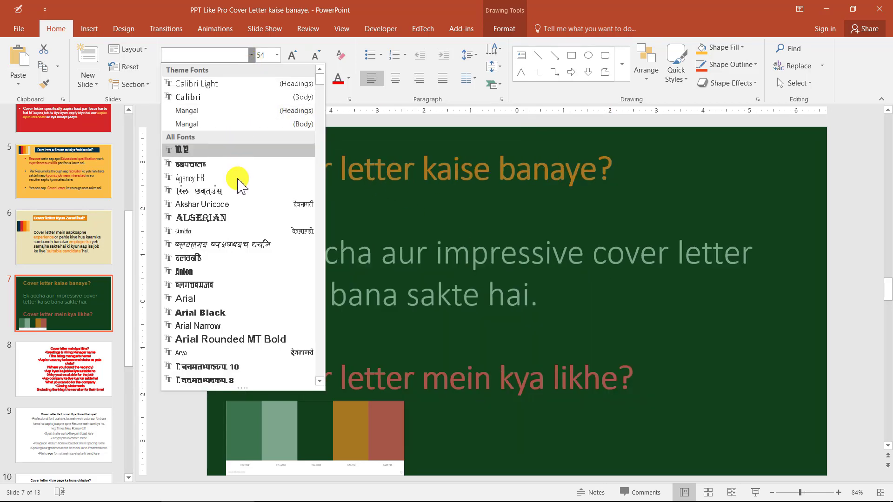
Set the selected slide text to the Eras Demi ITC font.
scroll(235, 218, "down", 1)
scroll(239, 230, "down", 2)
scroll(238, 233, "down", 2)
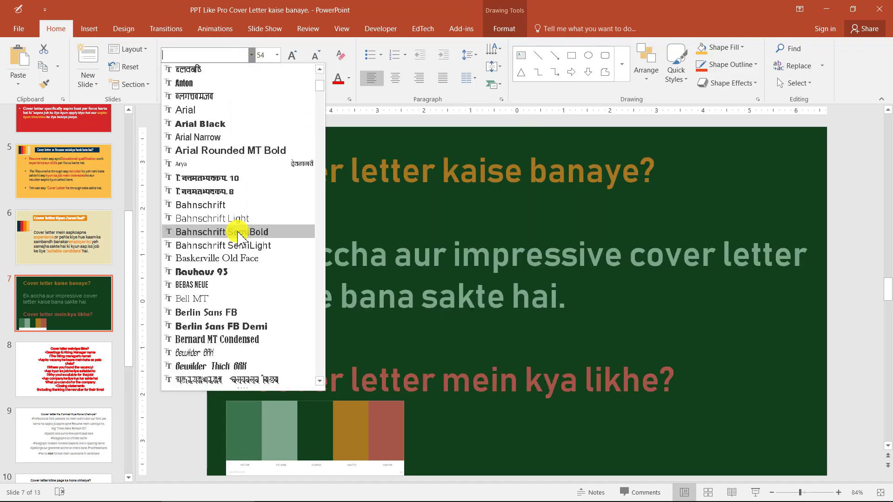
scroll(238, 233, "down", 15)
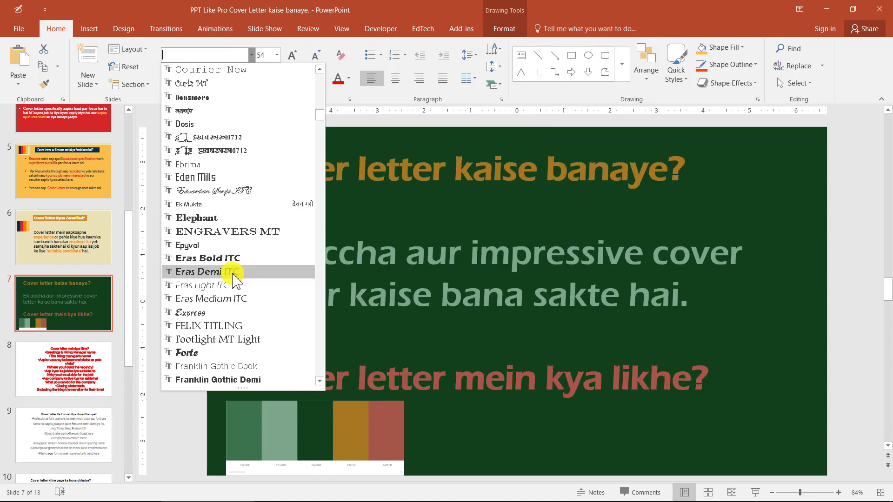
left_click(232, 272)
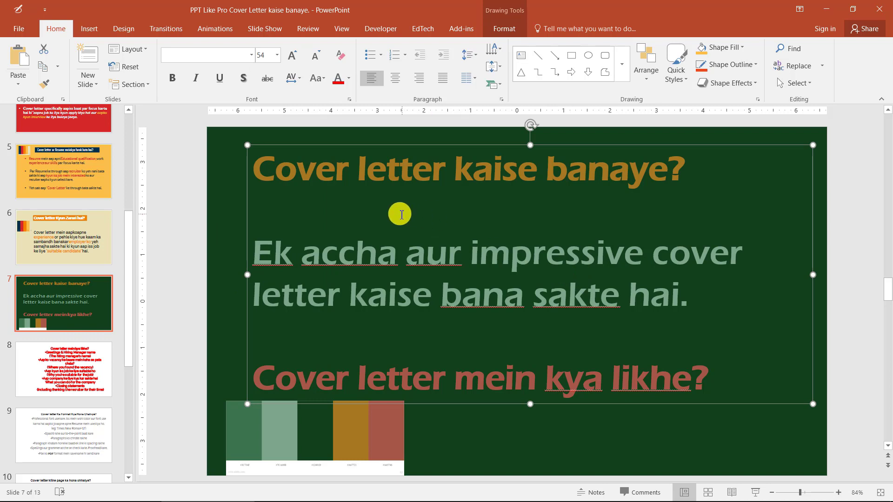
Add square bullets to the body sentence and the 'Cover letter mein kya likhe?' line.
left_click(710, 306)
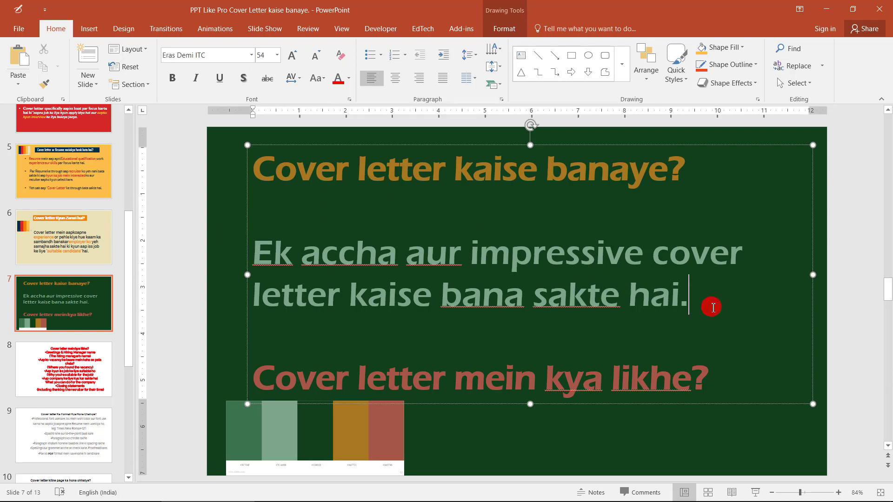
left_click_drag(709, 377, 281, 254)
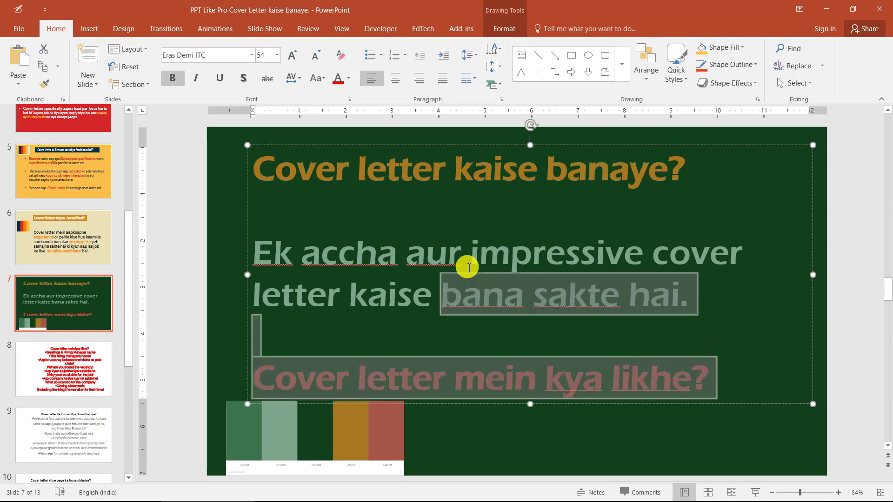
left_click(379, 56)
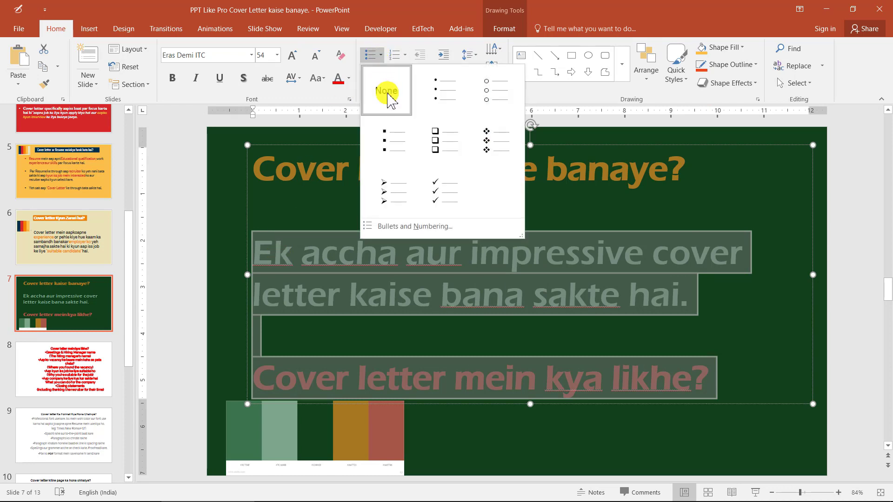
left_click(404, 143)
left_click(567, 434)
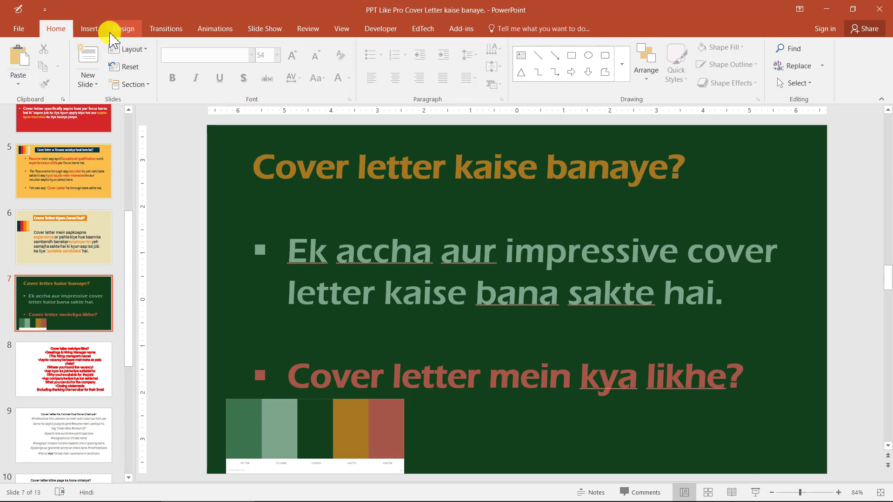
Draw a rectangle over the title and fill it with the palette's rust colour.
left_click(88, 29)
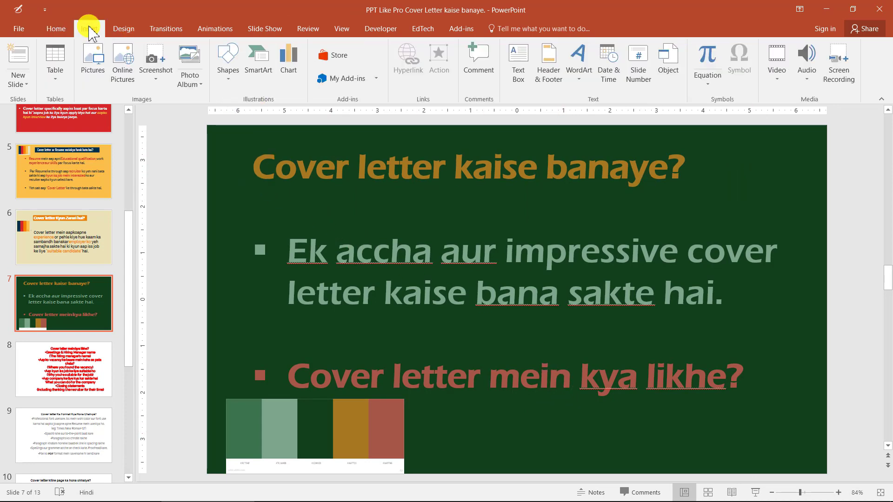
left_click(228, 77)
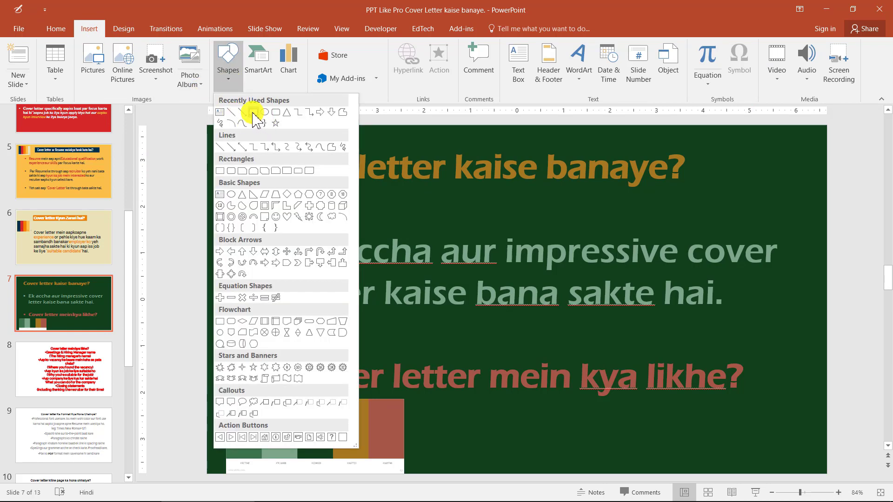
left_click(253, 113)
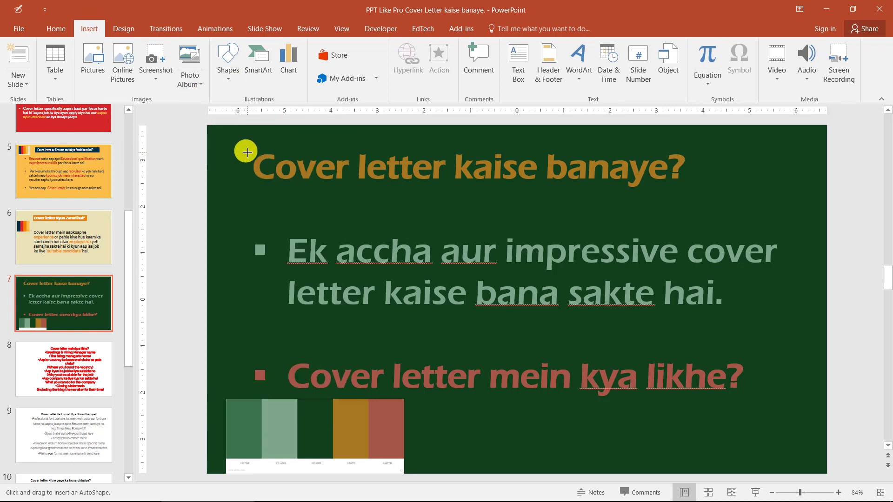
left_click_drag(245, 146, 697, 192)
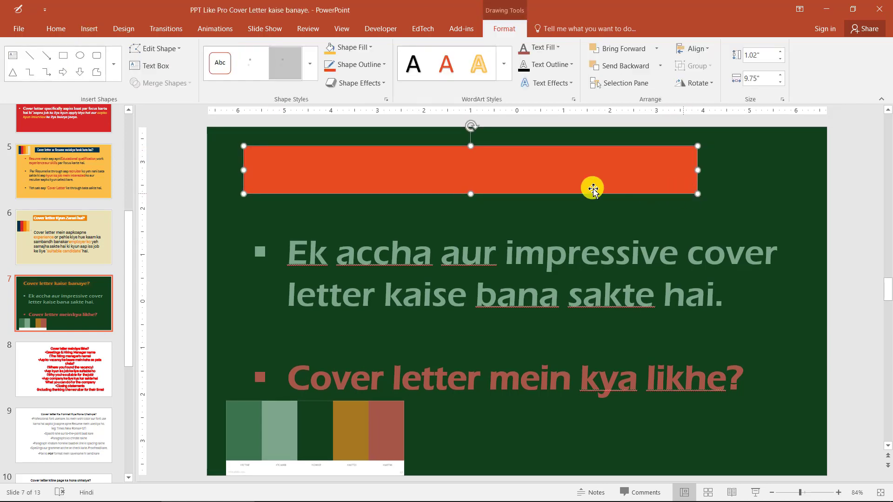
left_click(358, 47)
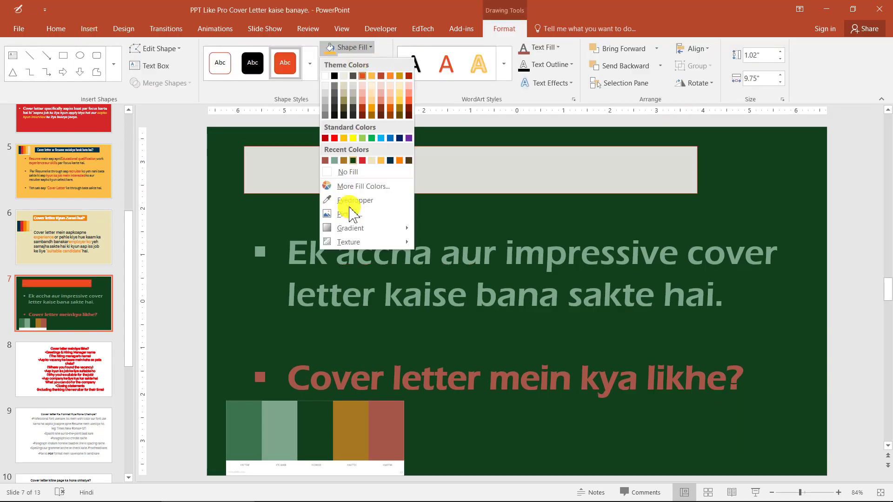
left_click(365, 201)
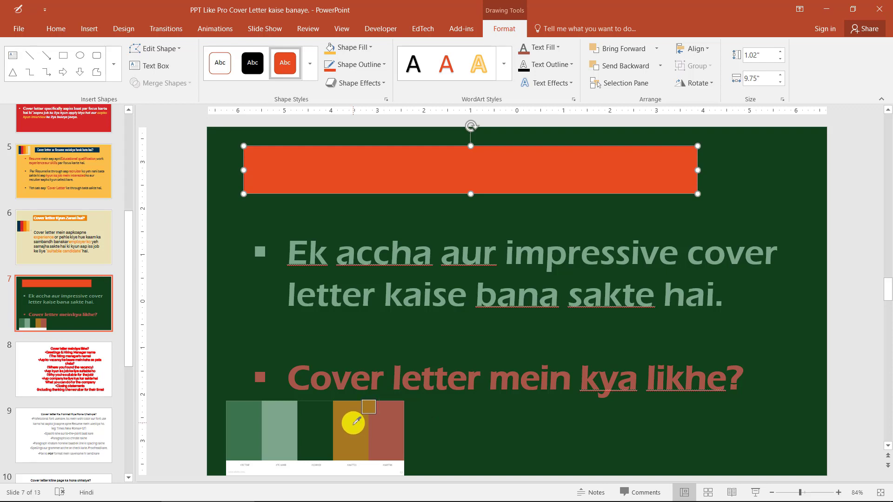
left_click(391, 421)
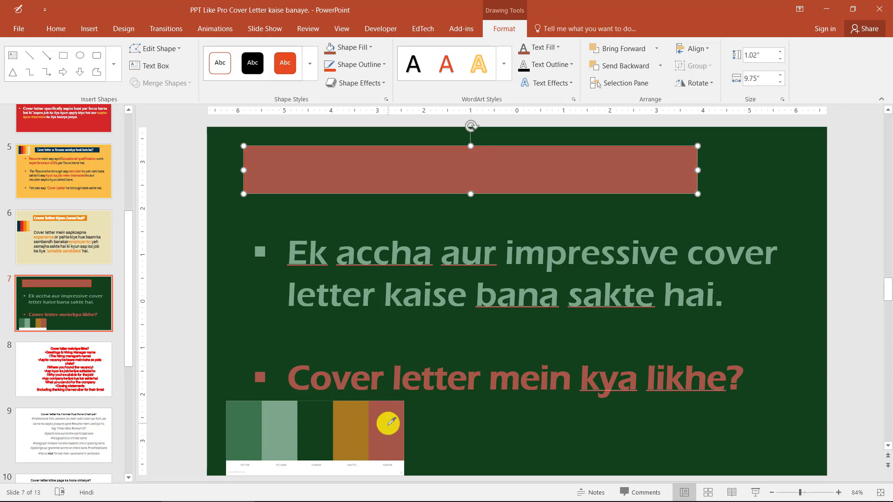
Remove the rectangle's outline and send it behind the title text.
left_click(368, 70)
left_click(367, 187)
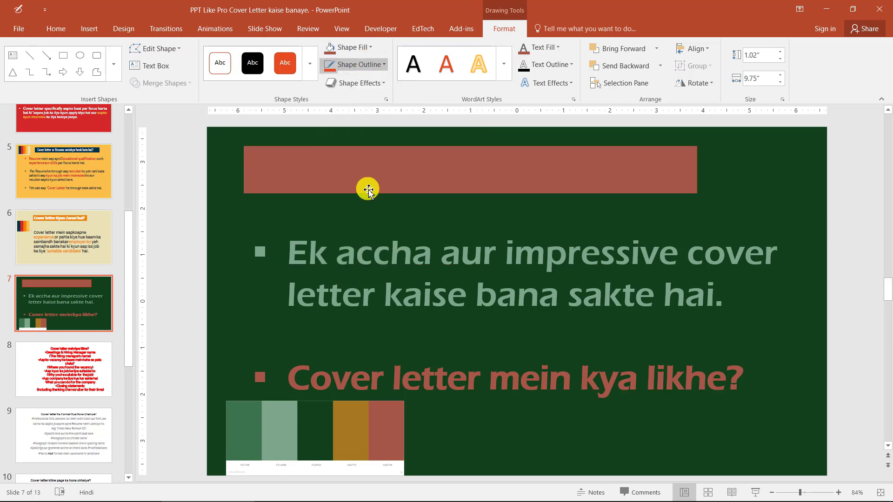
right_click(368, 171)
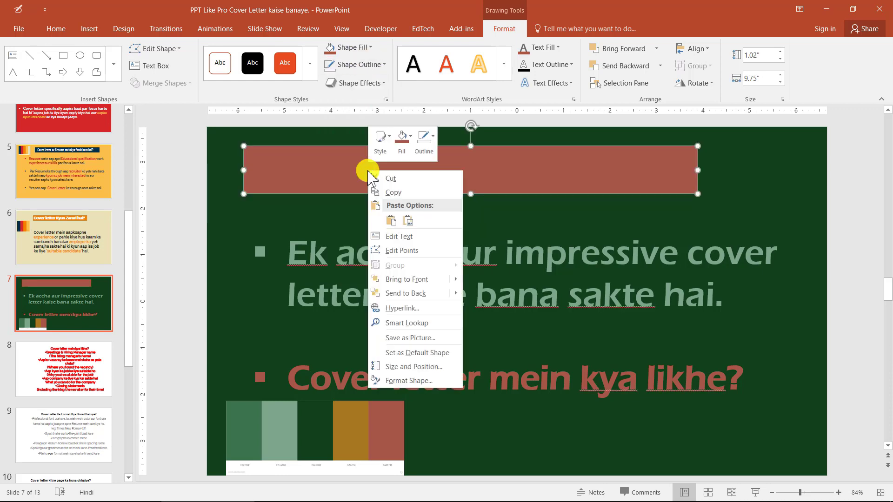
left_click(421, 294)
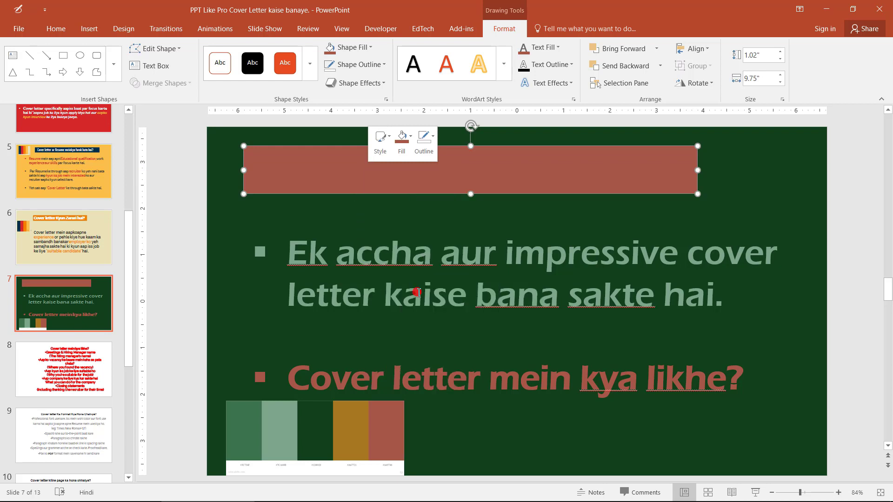
left_click(757, 175)
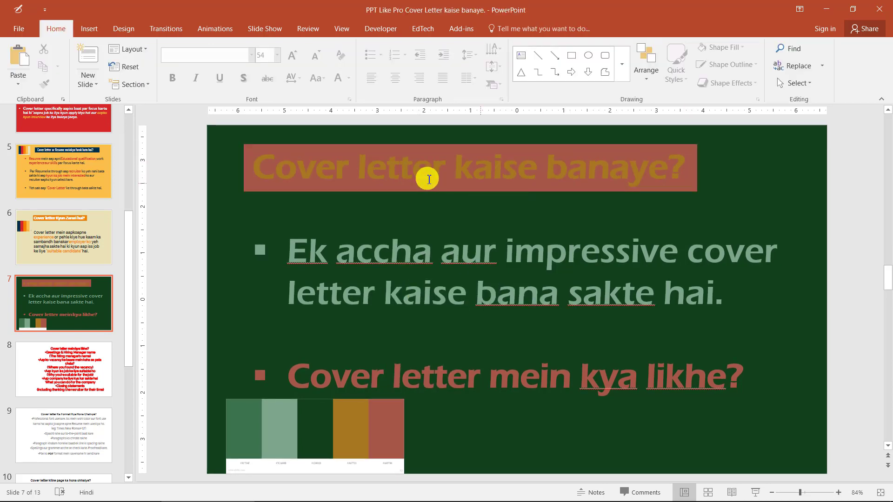
Colour the 'Cover letter kaise banaye?' title dark green, sampled from the palette image.
left_click(252, 149)
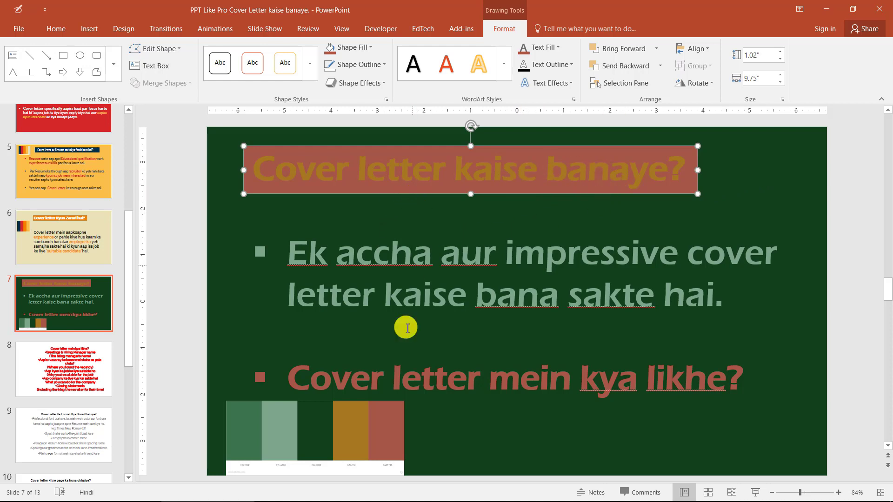
left_click_drag(405, 325, 653, 173)
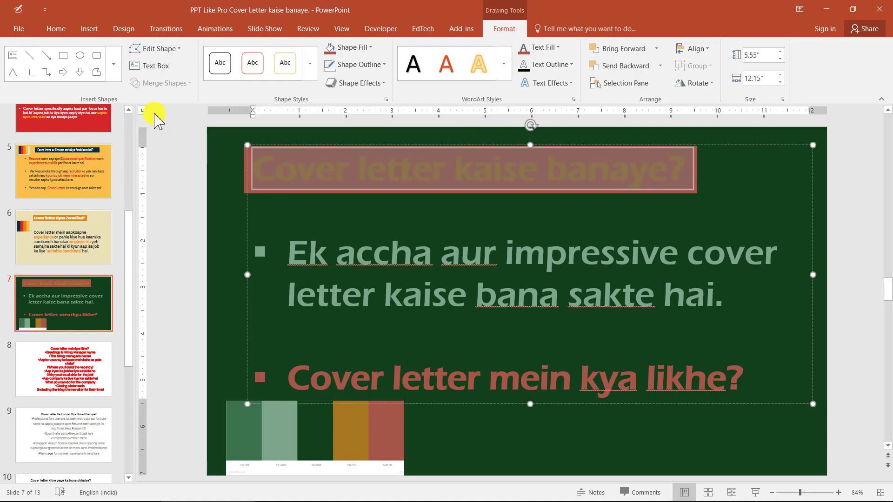
left_click(59, 34)
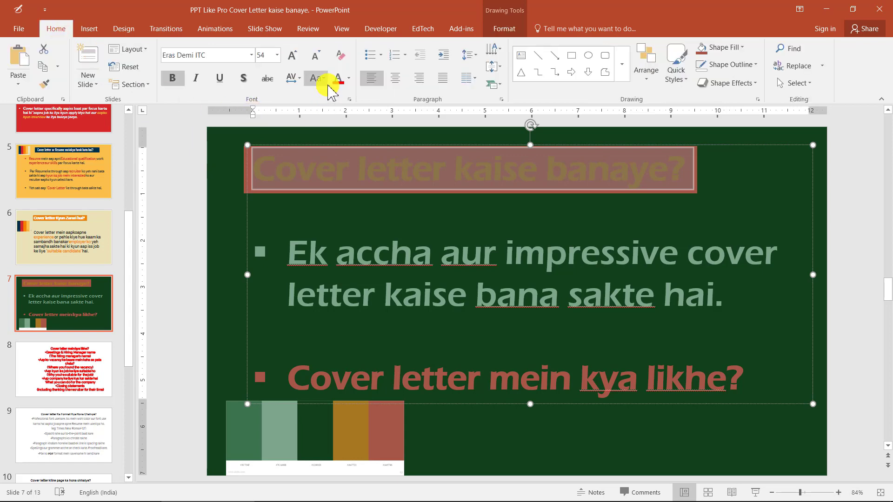
left_click(348, 80)
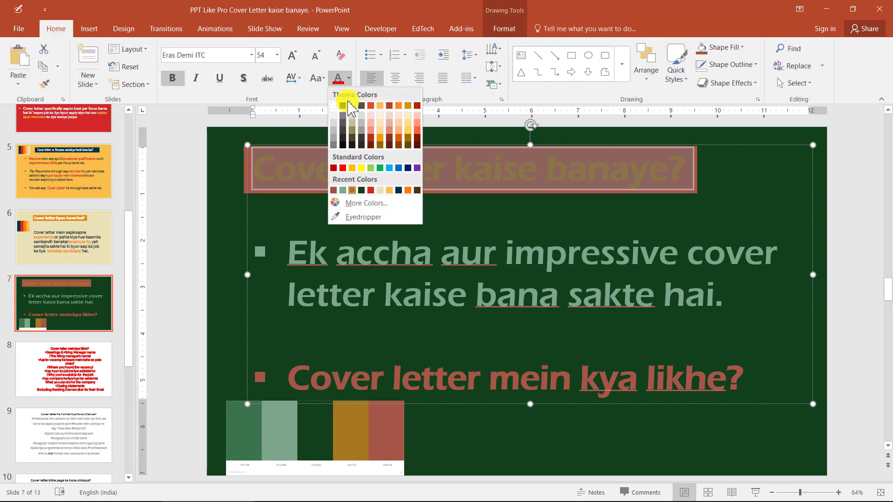
left_click(365, 218)
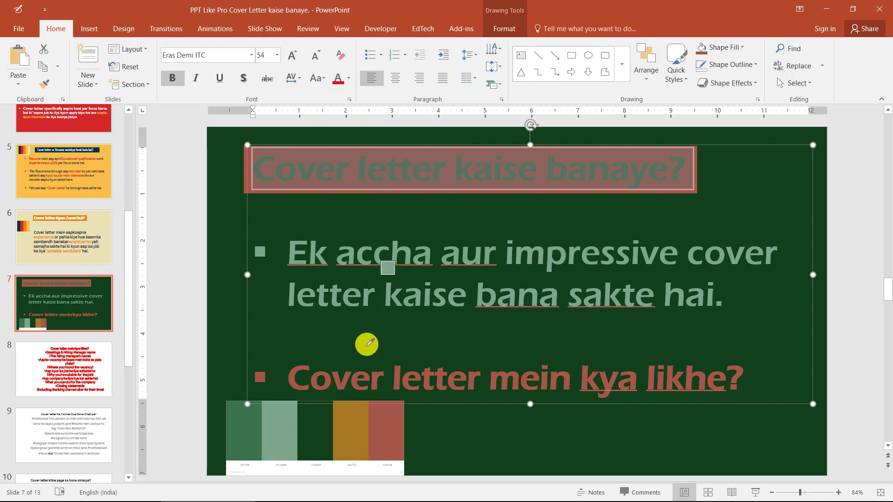
left_click(319, 422)
left_click(772, 177)
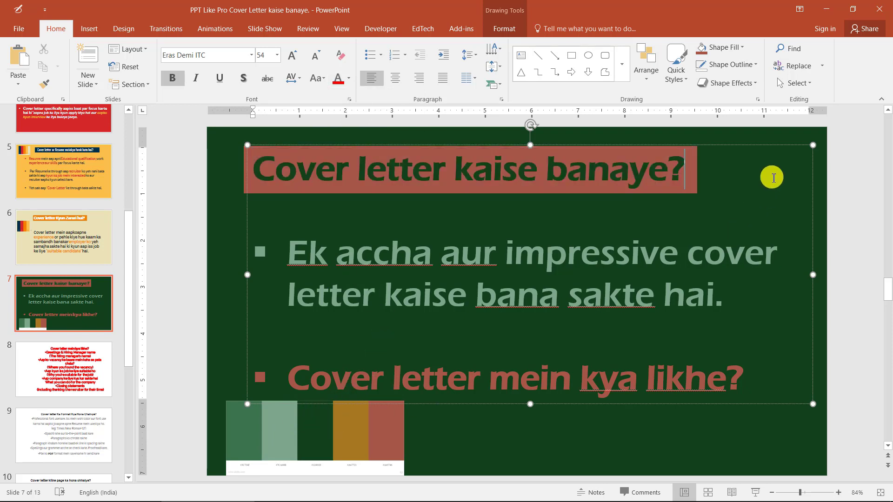
left_click(697, 438)
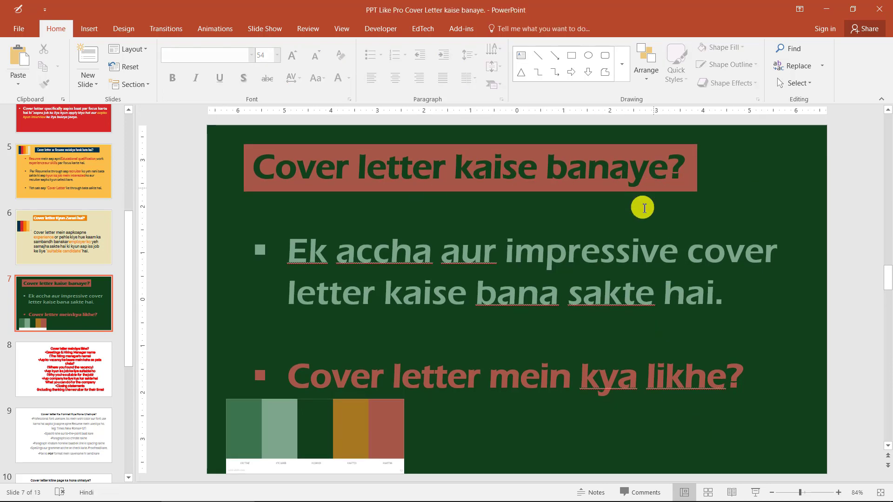
left_click(286, 434)
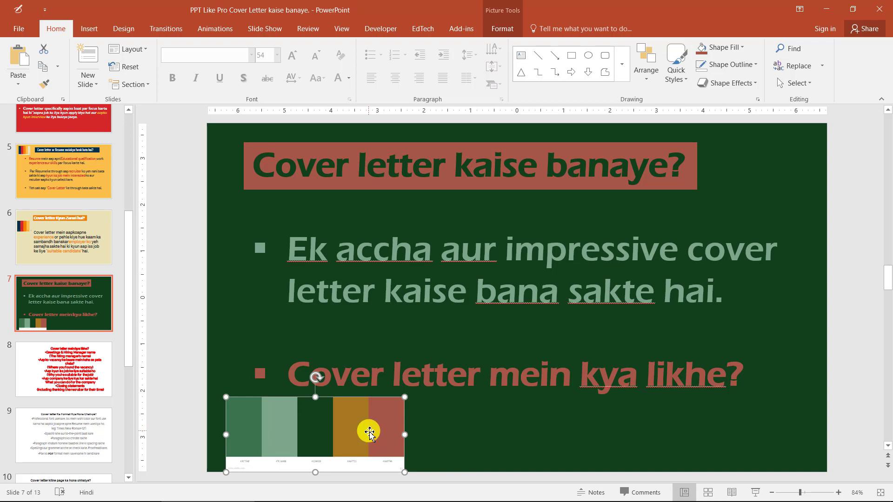
Delete the palette picture and colour 'impressive' and 'Cover letter' in the bullets orange.
key("Delete")
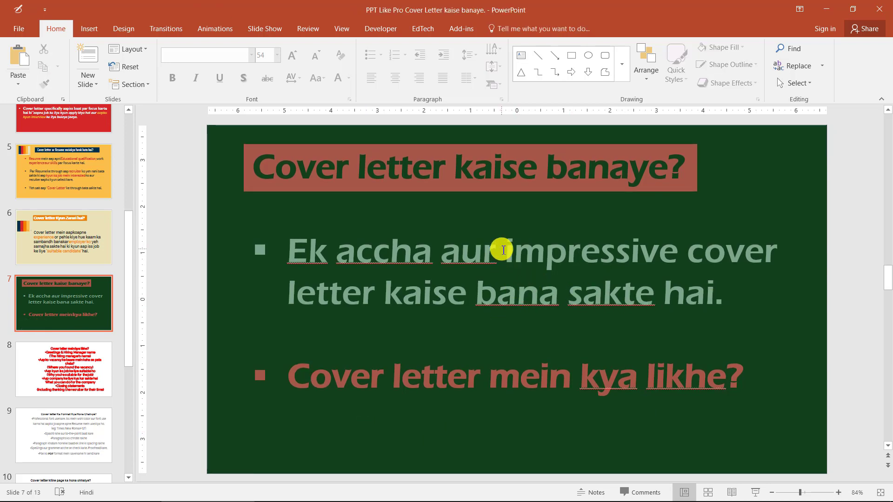
mouse_move(504, 249)
left_mouse_down()
mouse_move(691, 255)
mouse_move(677, 256)
left_mouse_up()
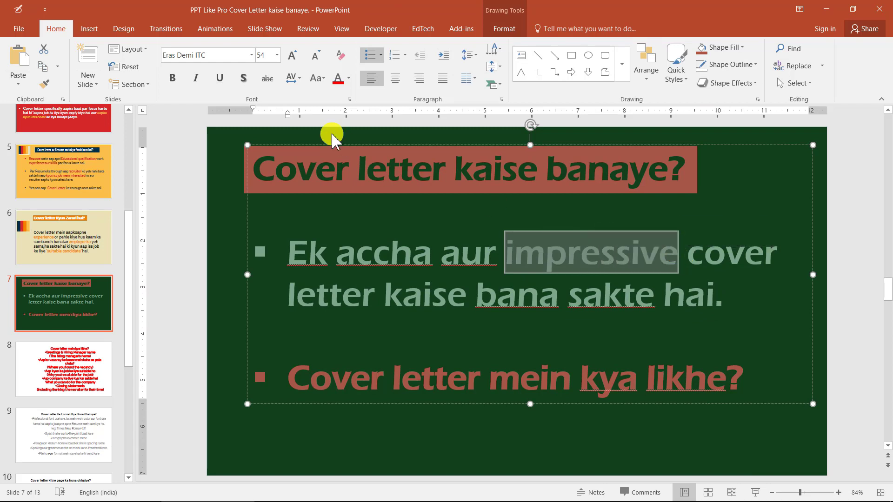
left_click(347, 84)
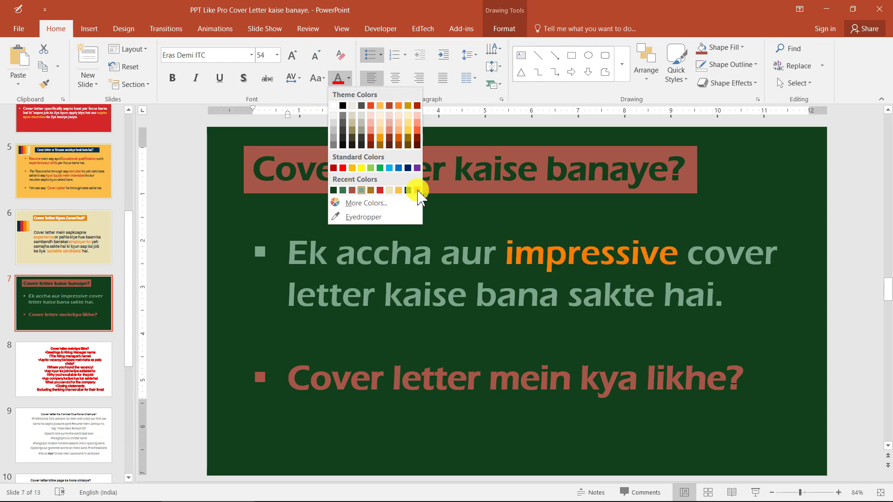
left_click(417, 190)
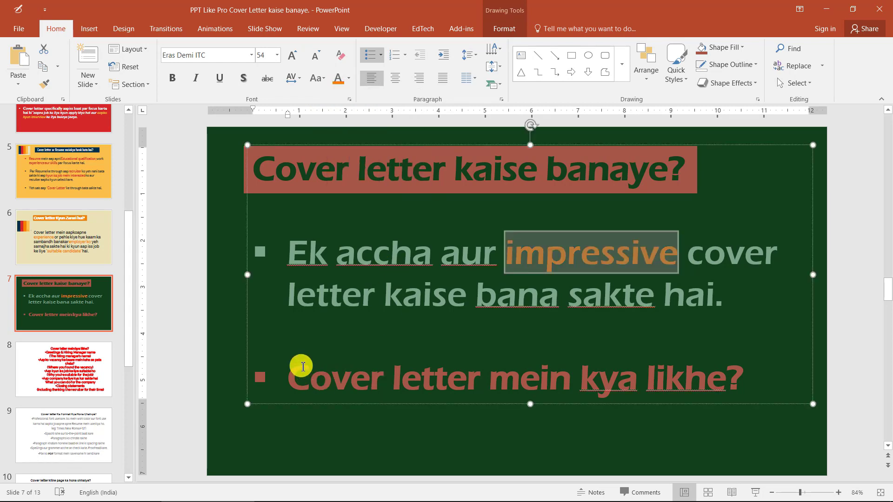
left_click_drag(299, 369, 487, 378)
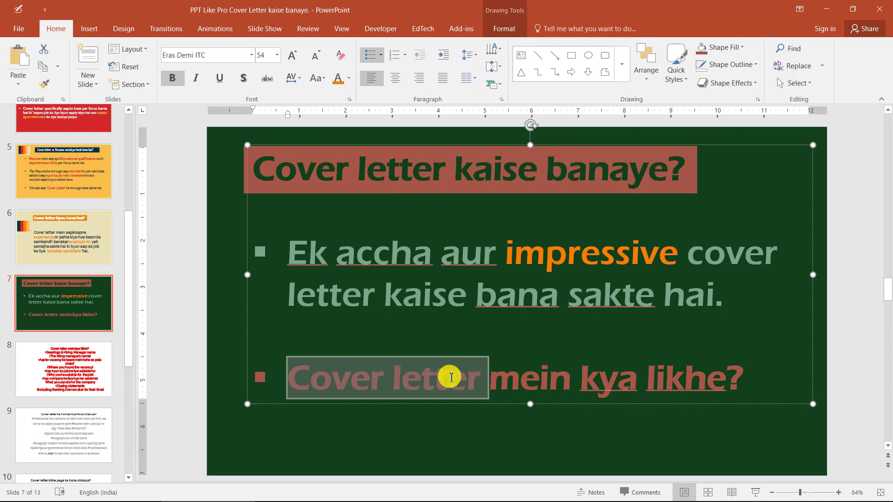
left_click(335, 83)
left_click(235, 206)
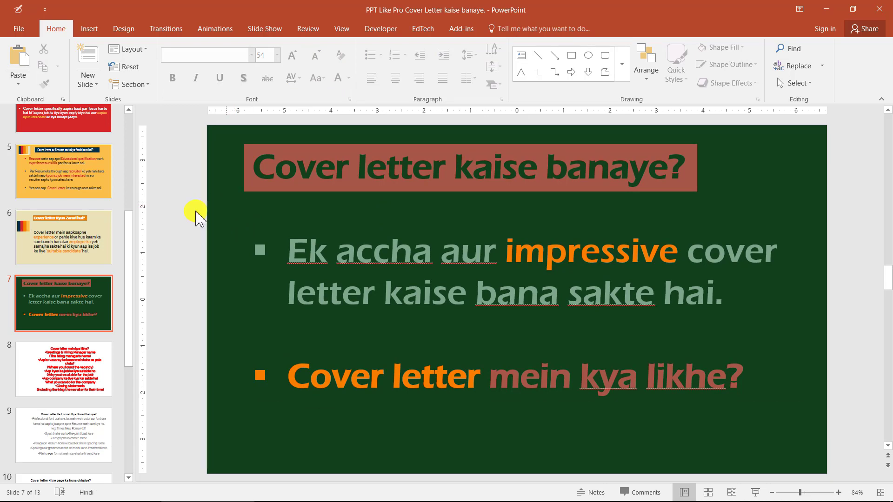
Preview dd.png in Photos, then switch to the other 'Cover Letter kaise banaye' deck.
left_click(74, 237)
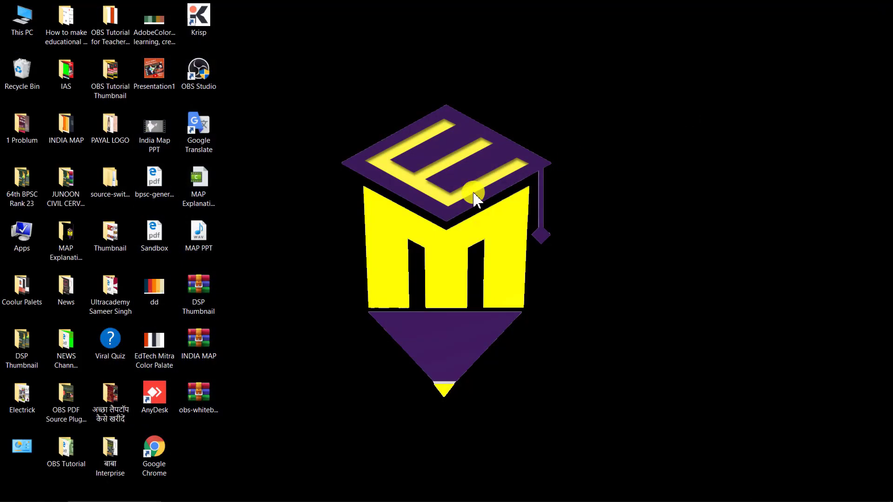
double_click(153, 294)
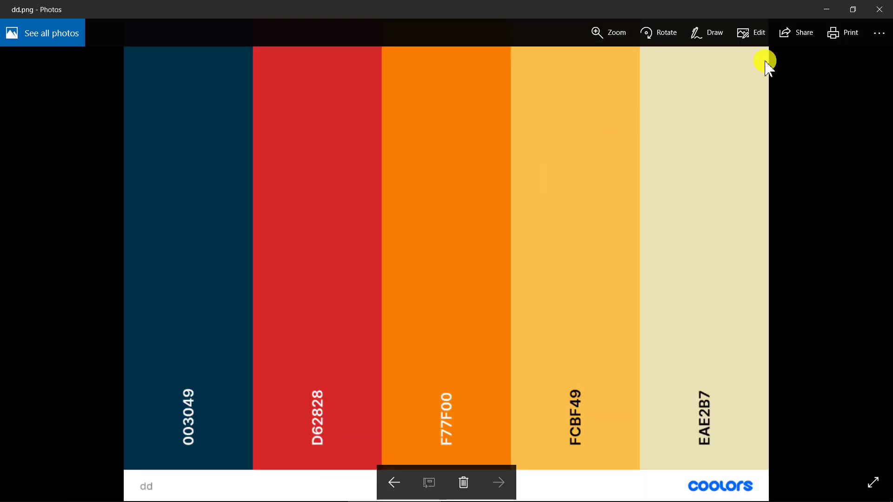
left_click(874, 12)
mouse_move(236, 497)
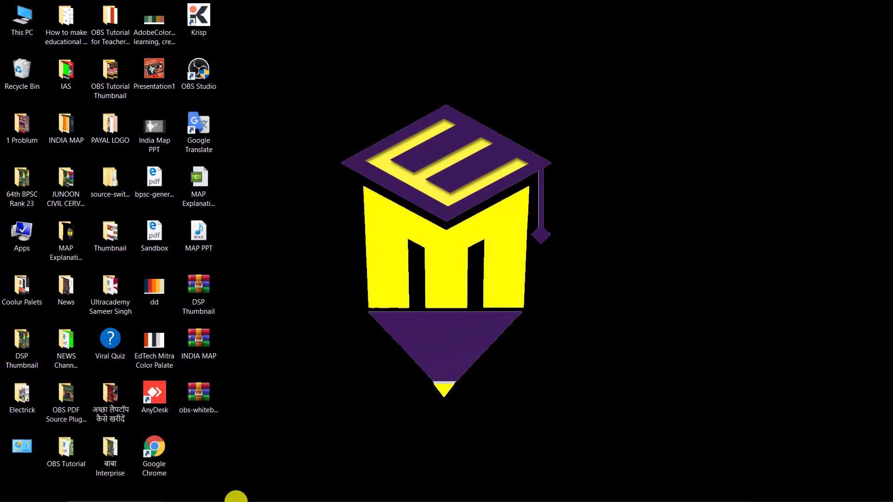
left_click(307, 490)
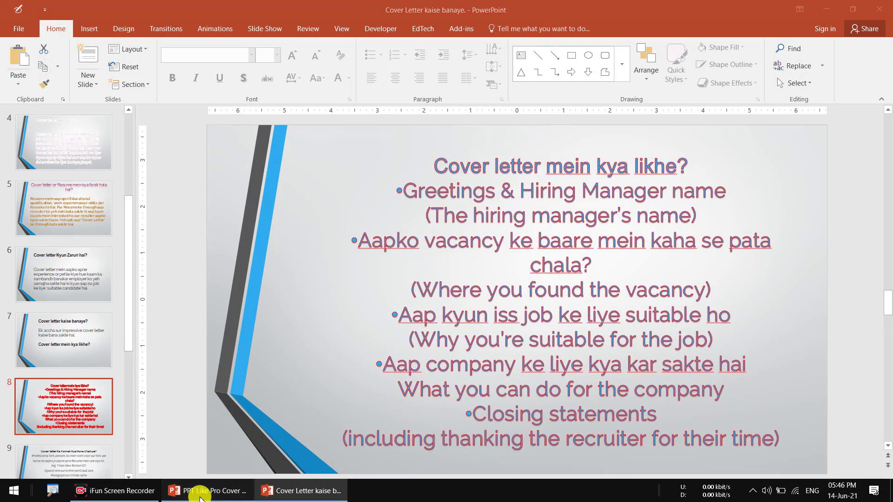
Switch back to the 'PPT Like Pro Cover Letter kaise banaye' presentation.
left_click(217, 490)
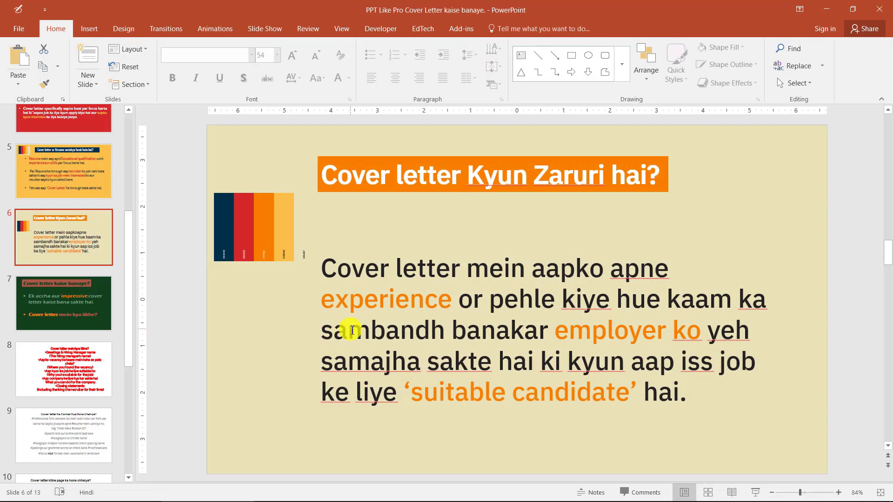